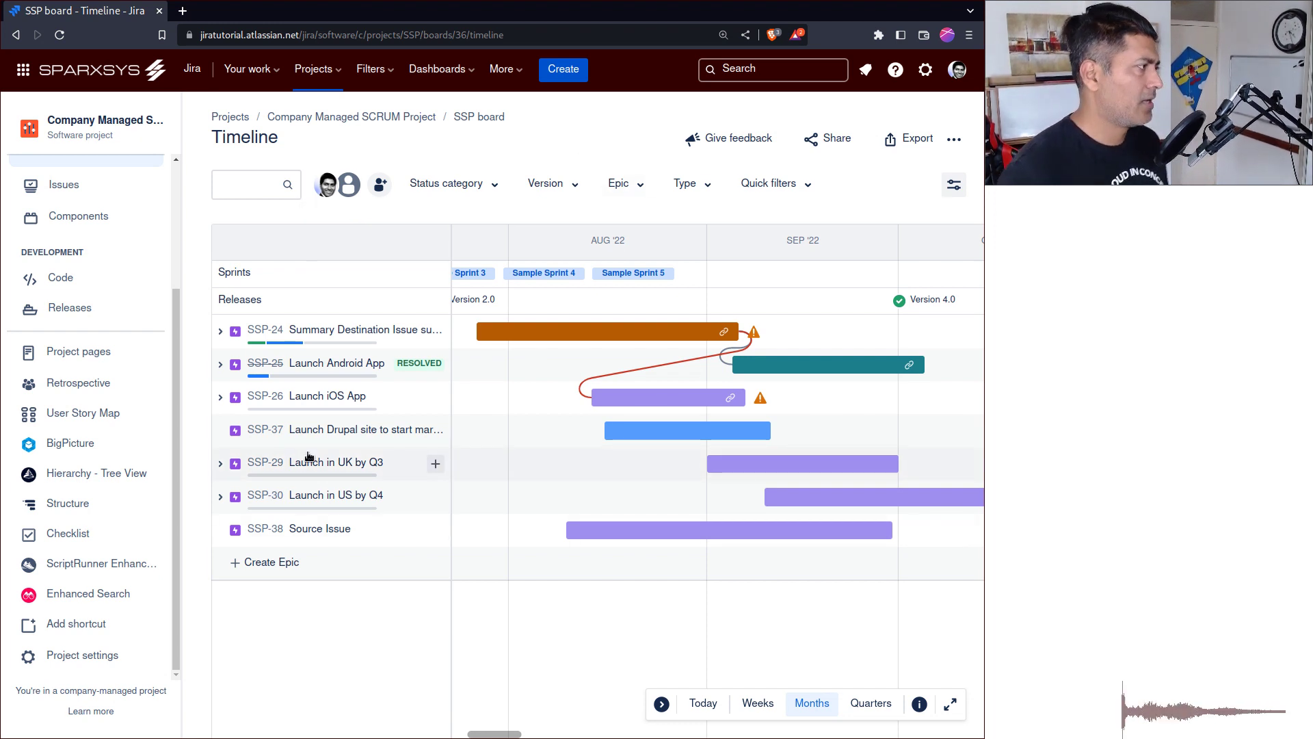
- Open epic SSP-24 from the timeline and view its full issue page
scroll(93, 342, up, 3)
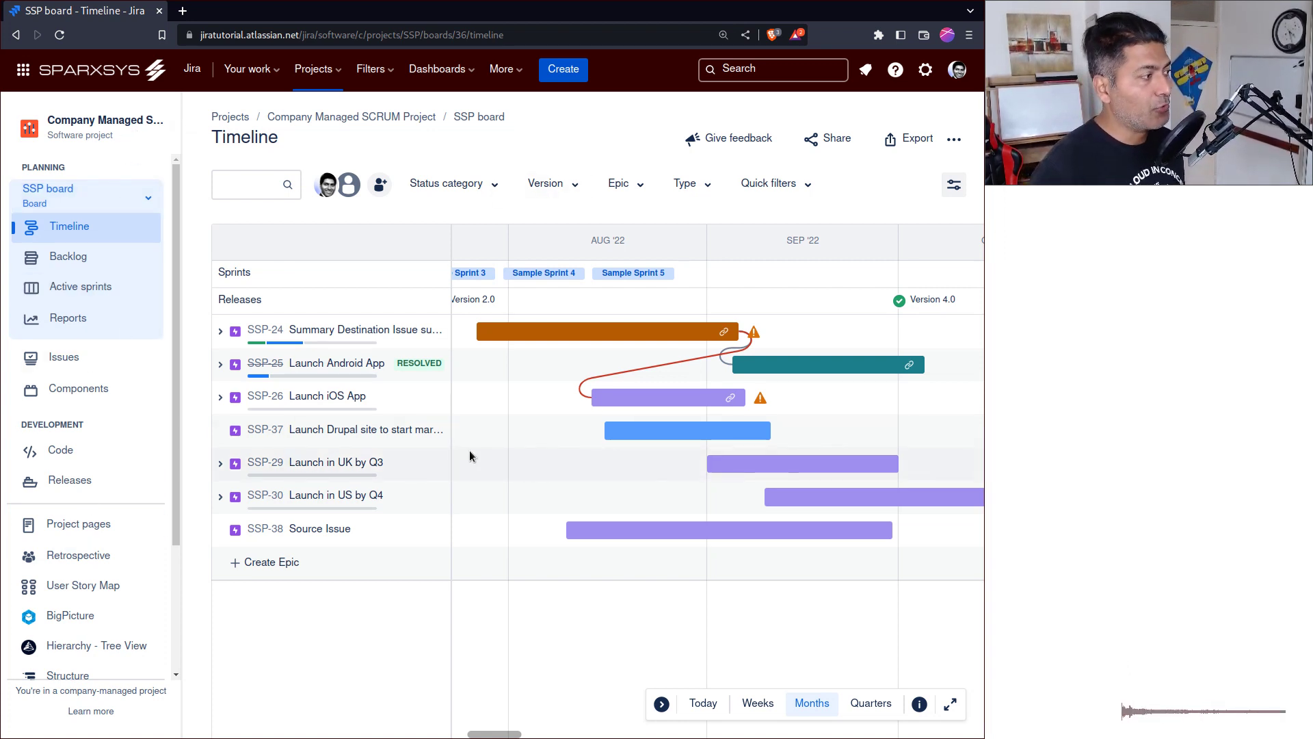
click(273, 333)
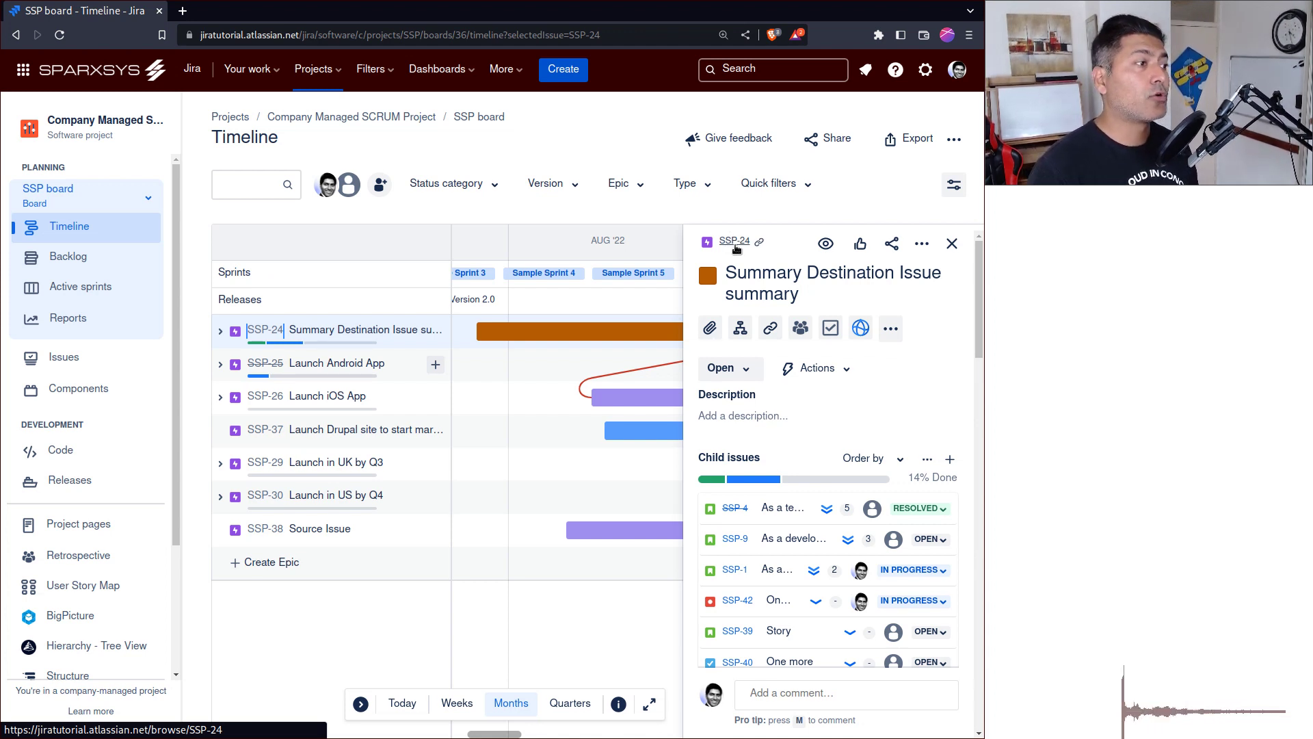
click(735, 242)
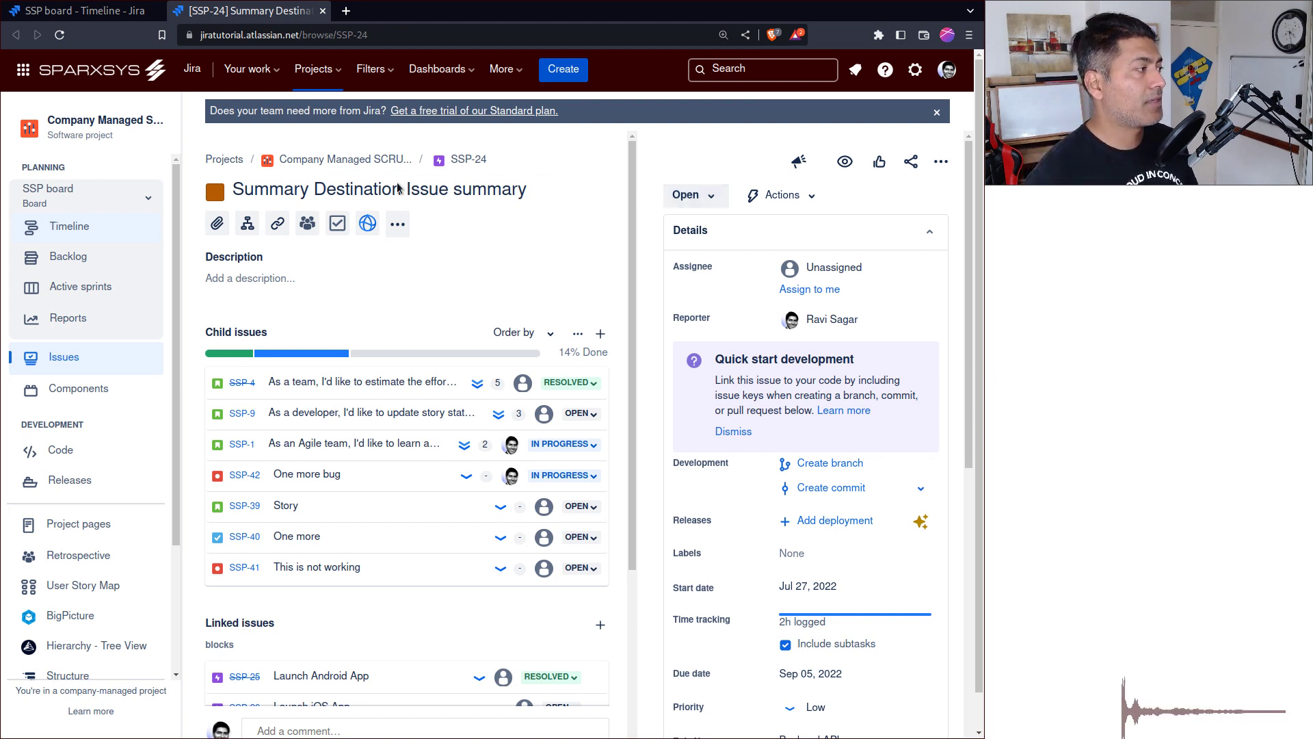
- Return to the SSP board timeline and jump to the scheduled dates of epic SSP-24
click(76, 236)
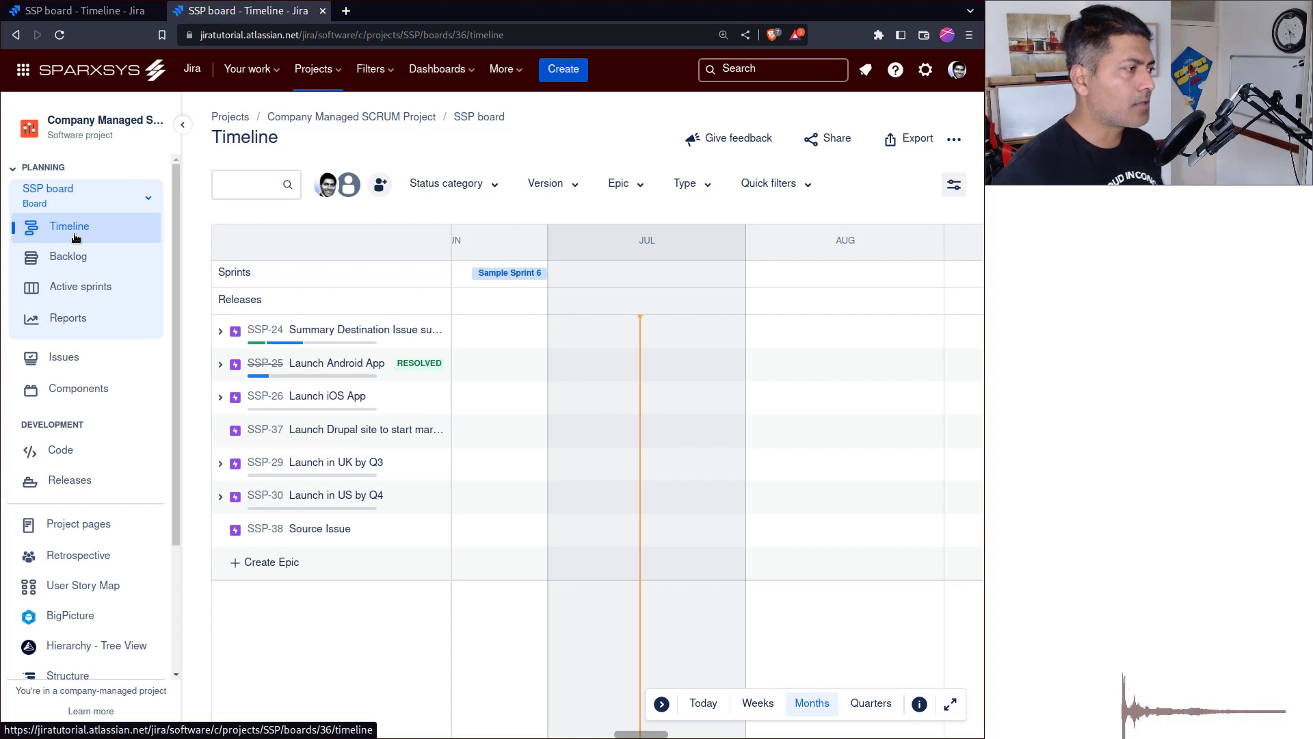
mouse_move(507, 330)
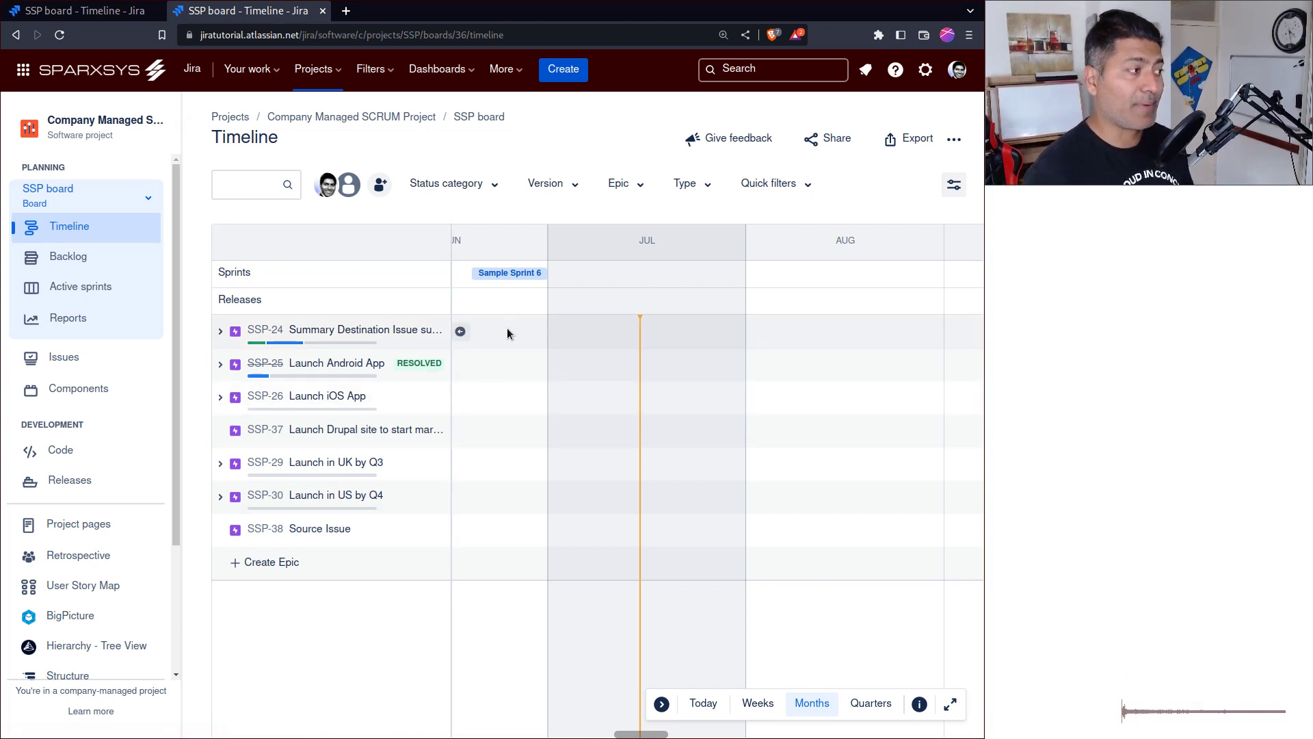
click(460, 331)
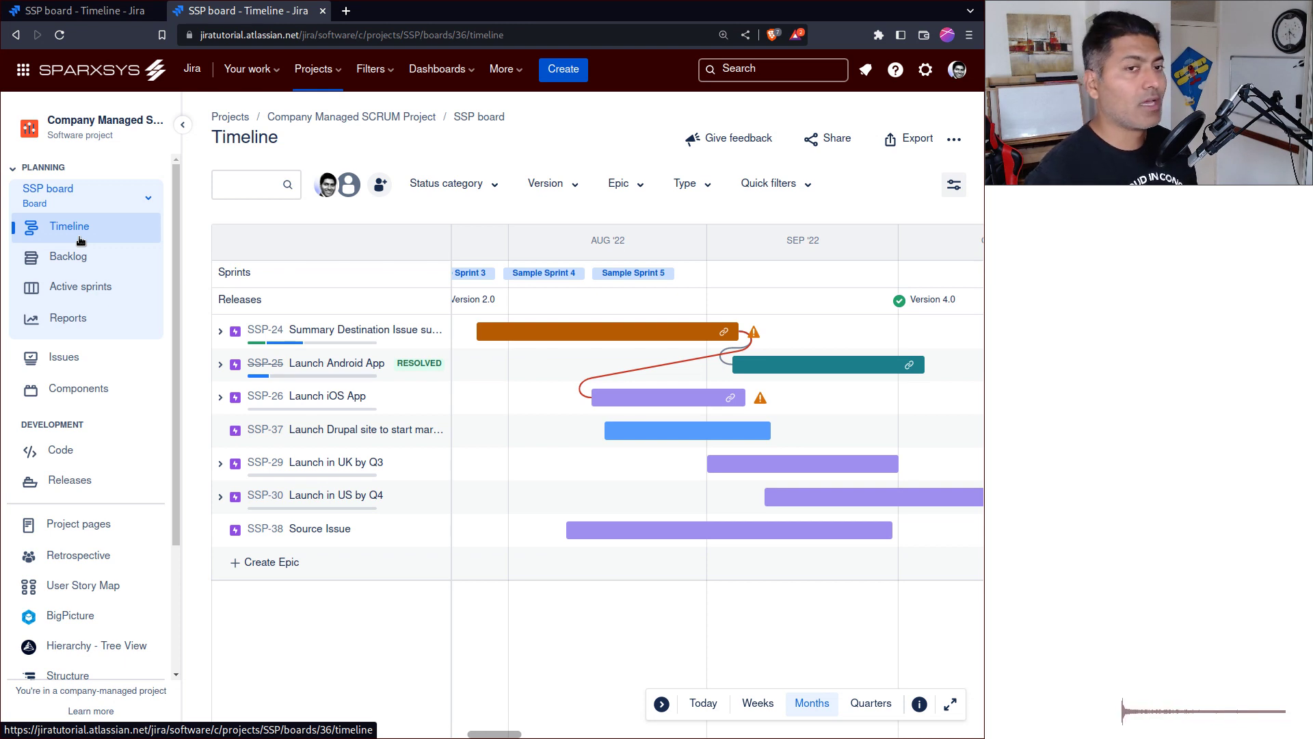
- Open Sample Scrum Project B (SSPB) and copy the project's link address from its breadcrumb
click(340, 67)
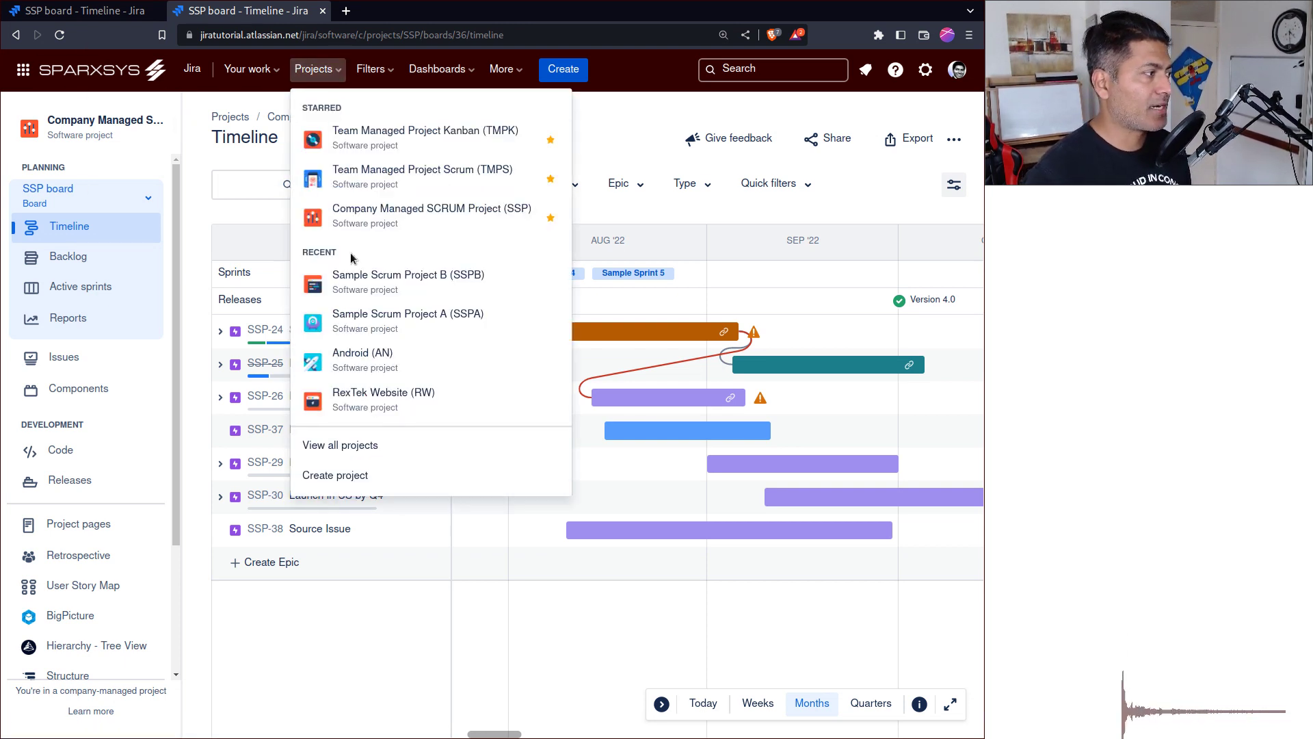
right_click(416, 282)
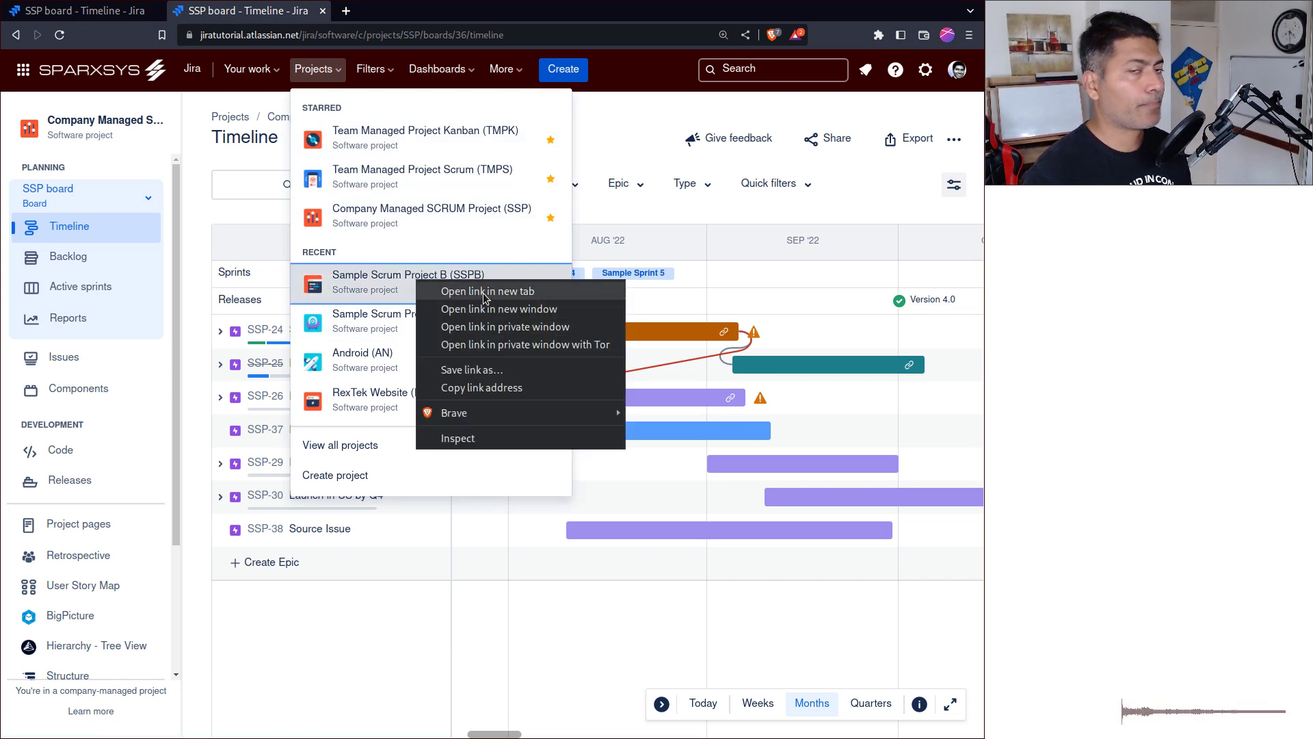
click(360, 280)
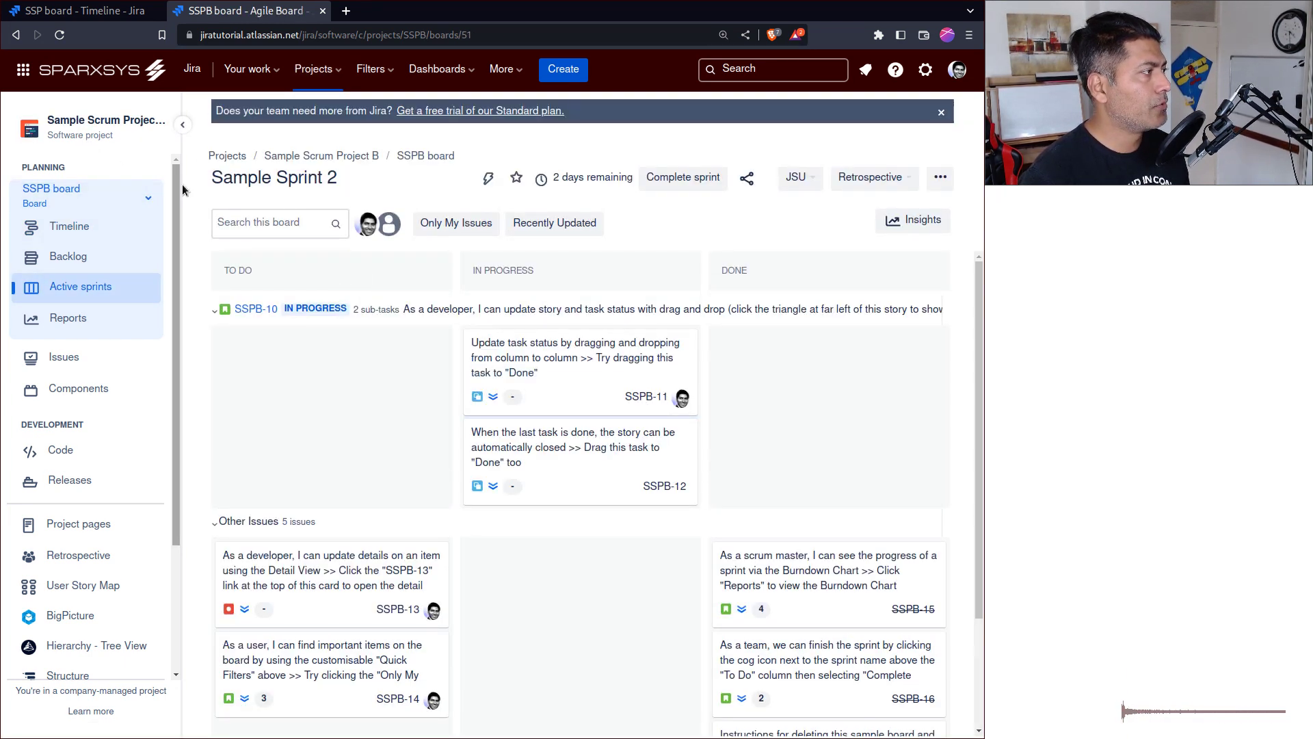
click(315, 69)
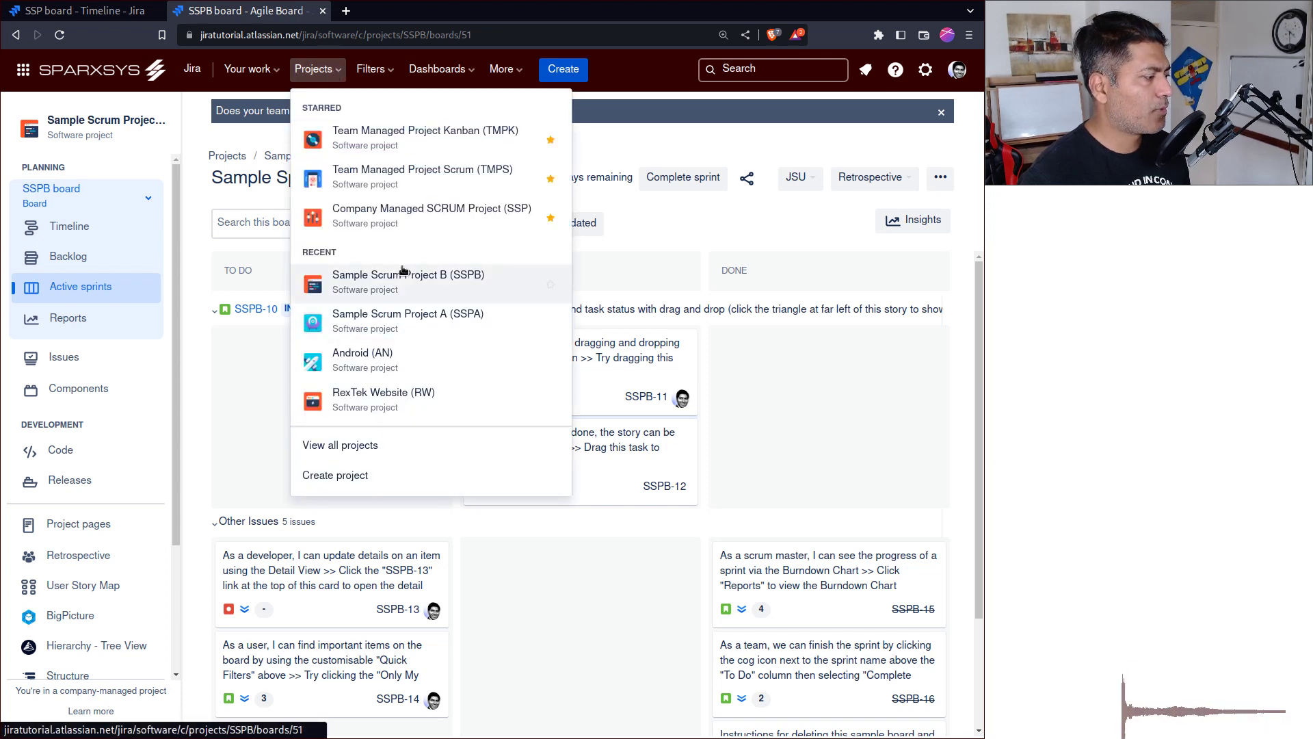
click(756, 146)
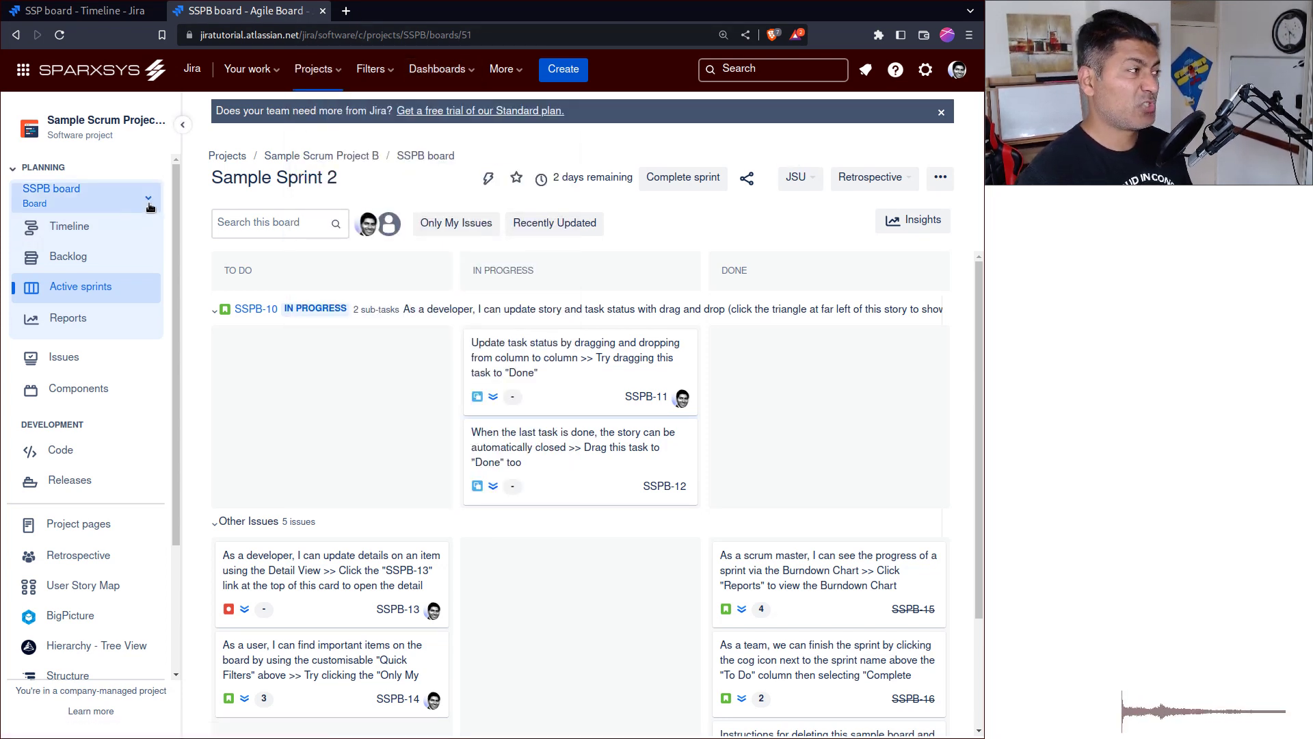
right_click(324, 158)
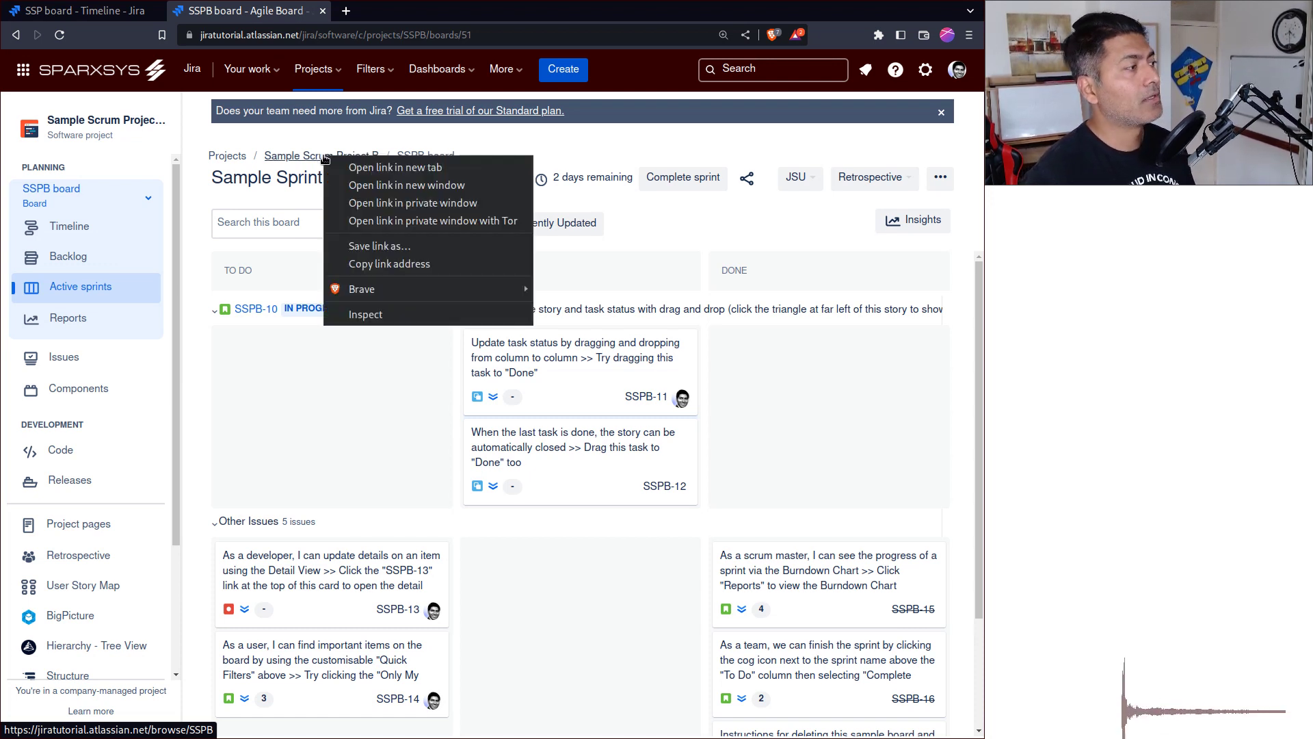
click(373, 264)
- Go back to the SSP timeline and view the Project pages section of the Company Managed SCRUM Project
click(86, 11)
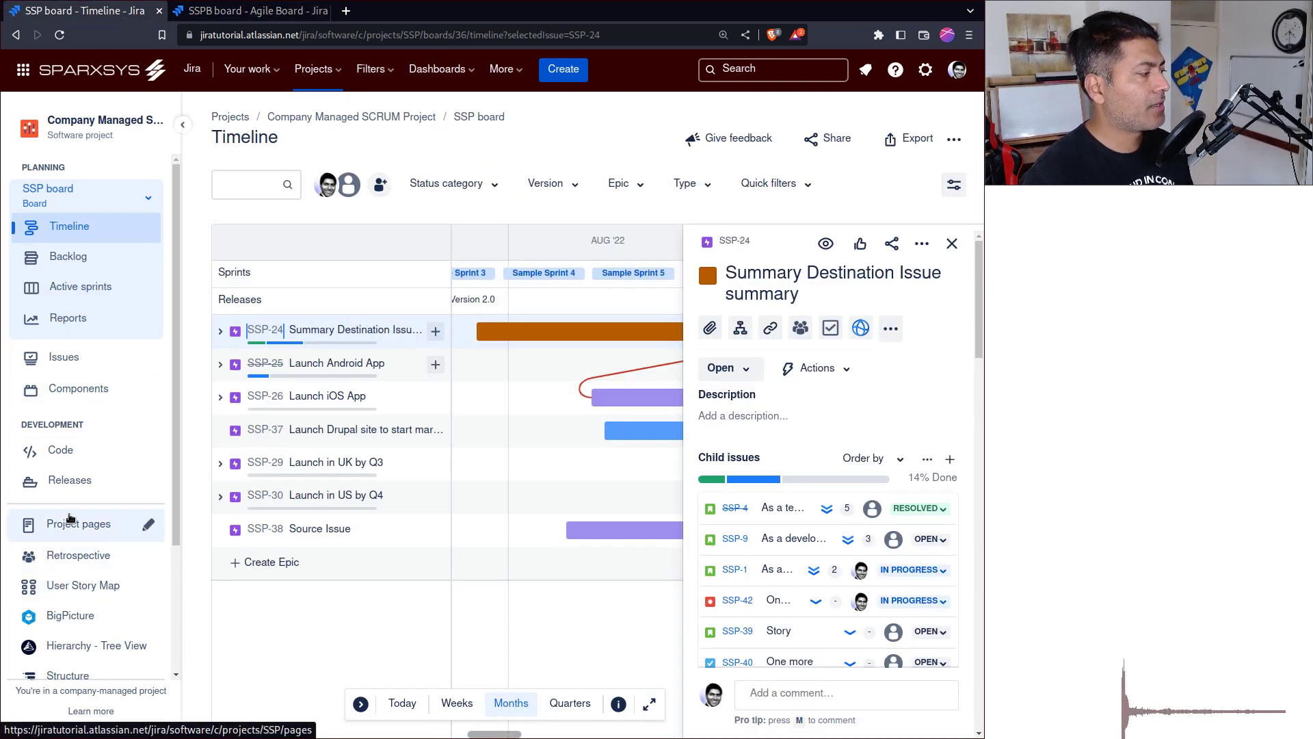
scroll(72, 489, down, 2)
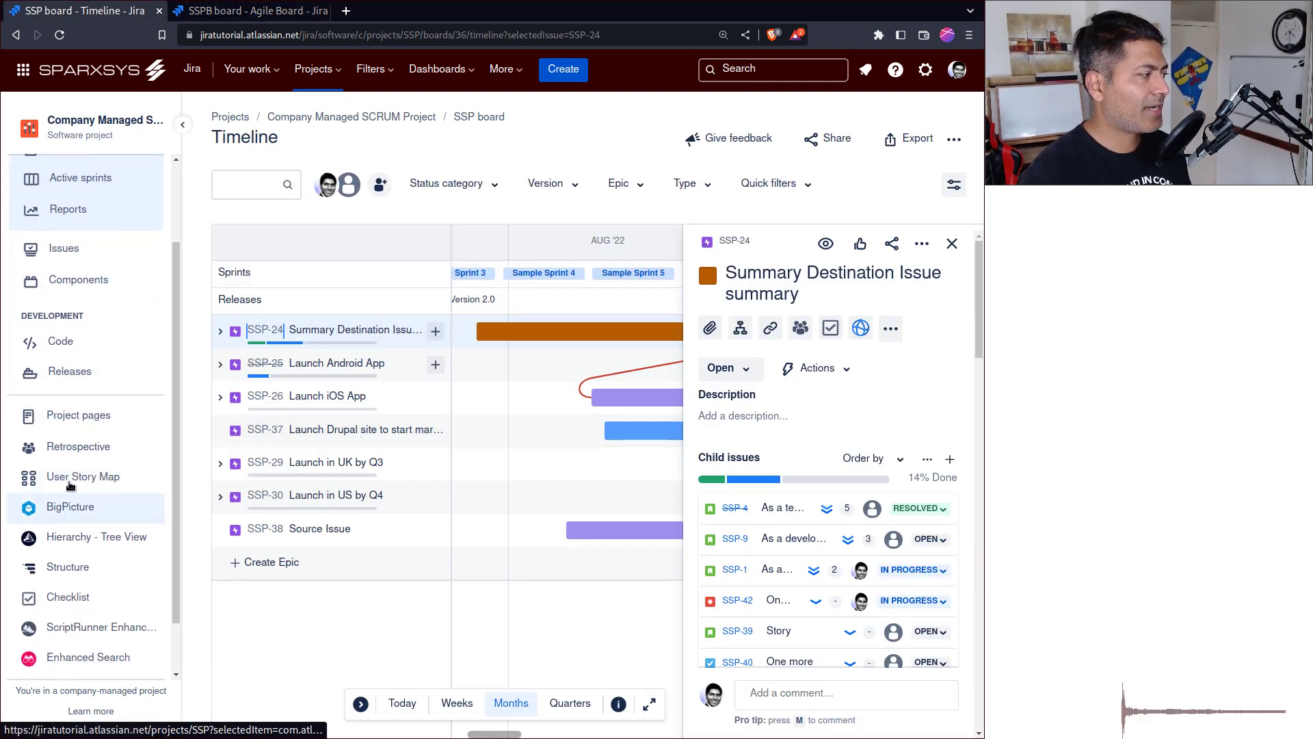
scroll(62, 520, down, 1)
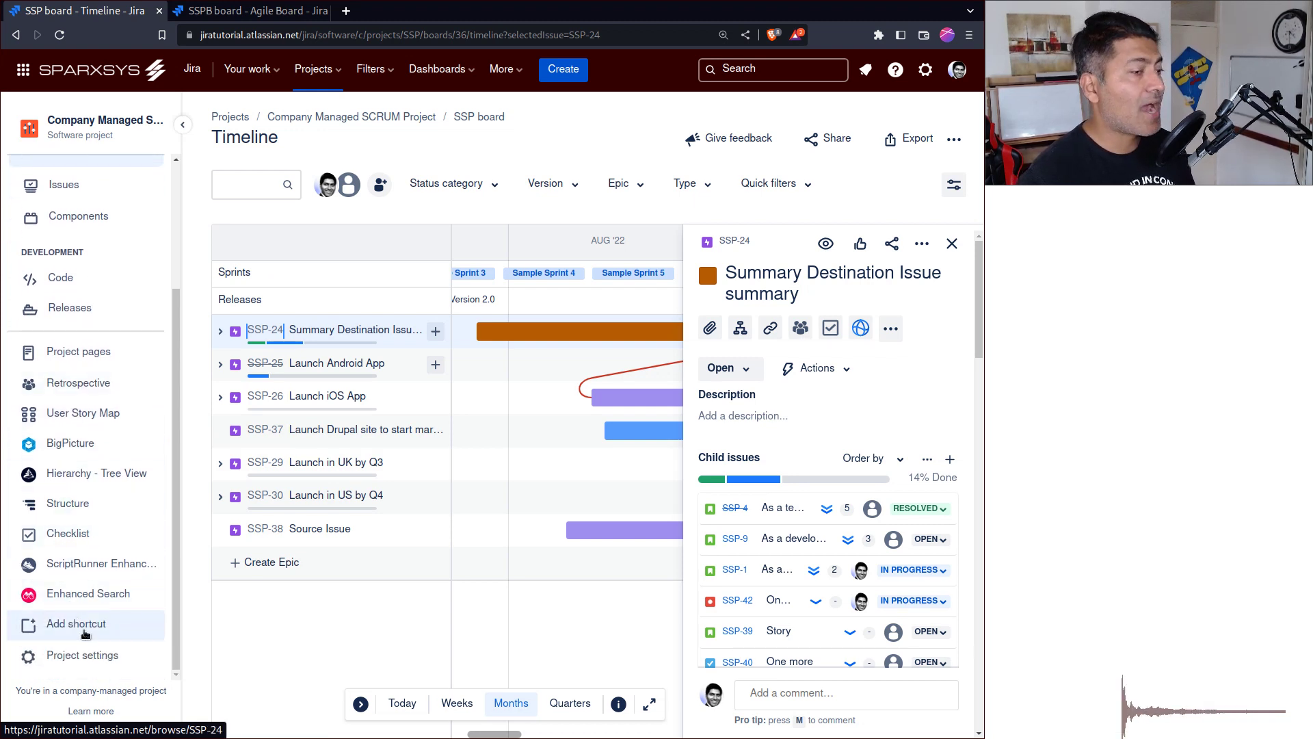
click(86, 353)
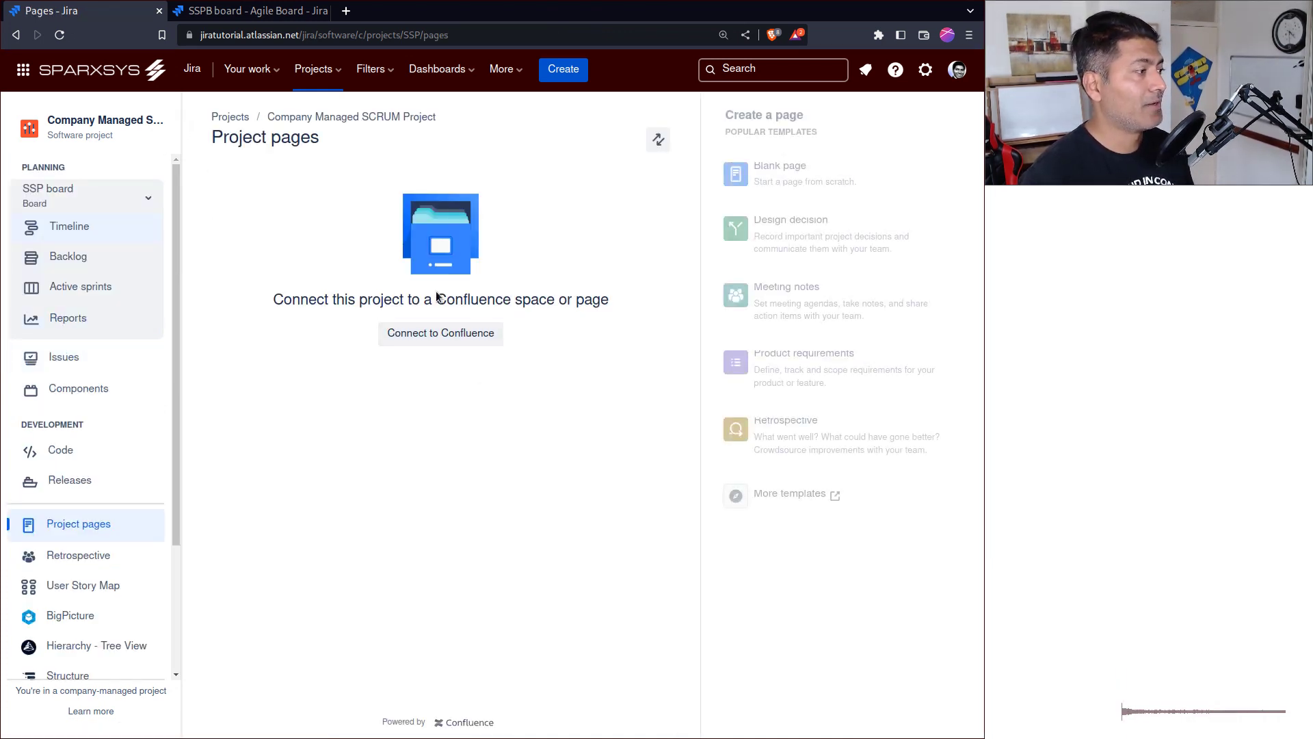
click(17, 36)
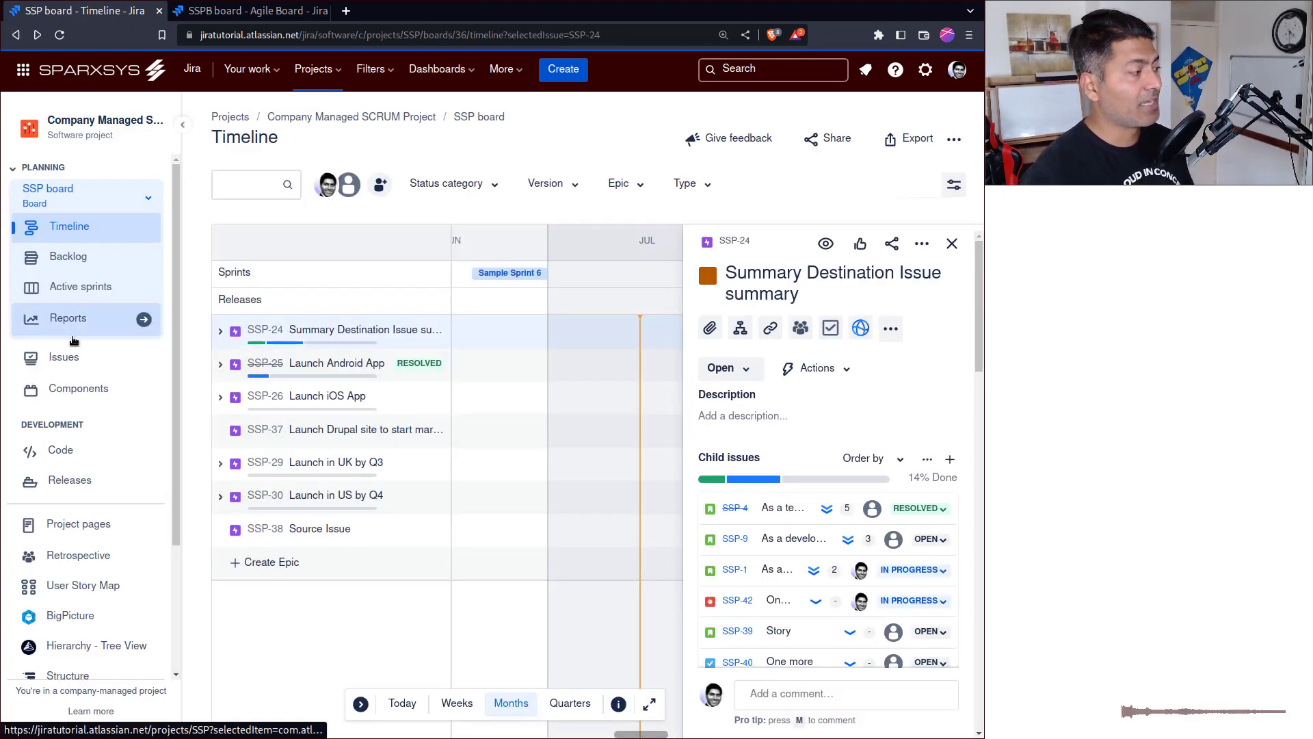
scroll(74, 341, down, 3)
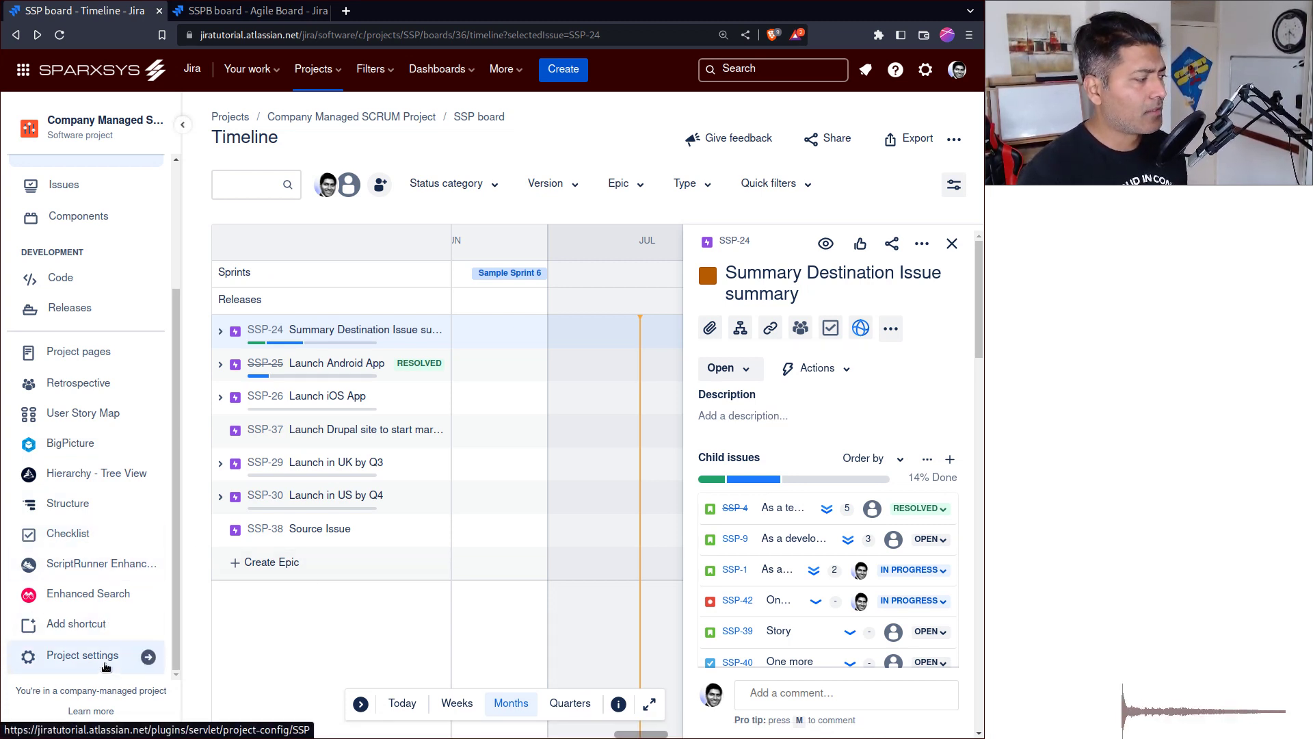
click(74, 625)
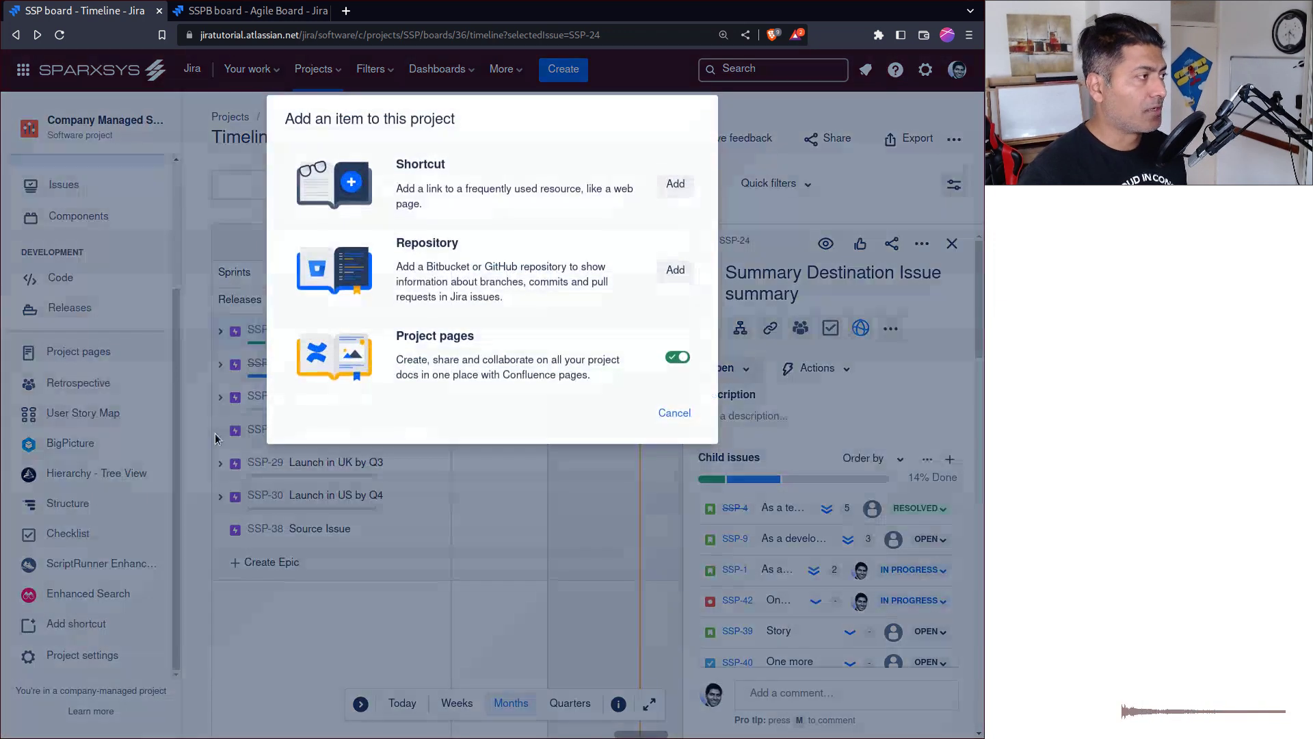
click(675, 183)
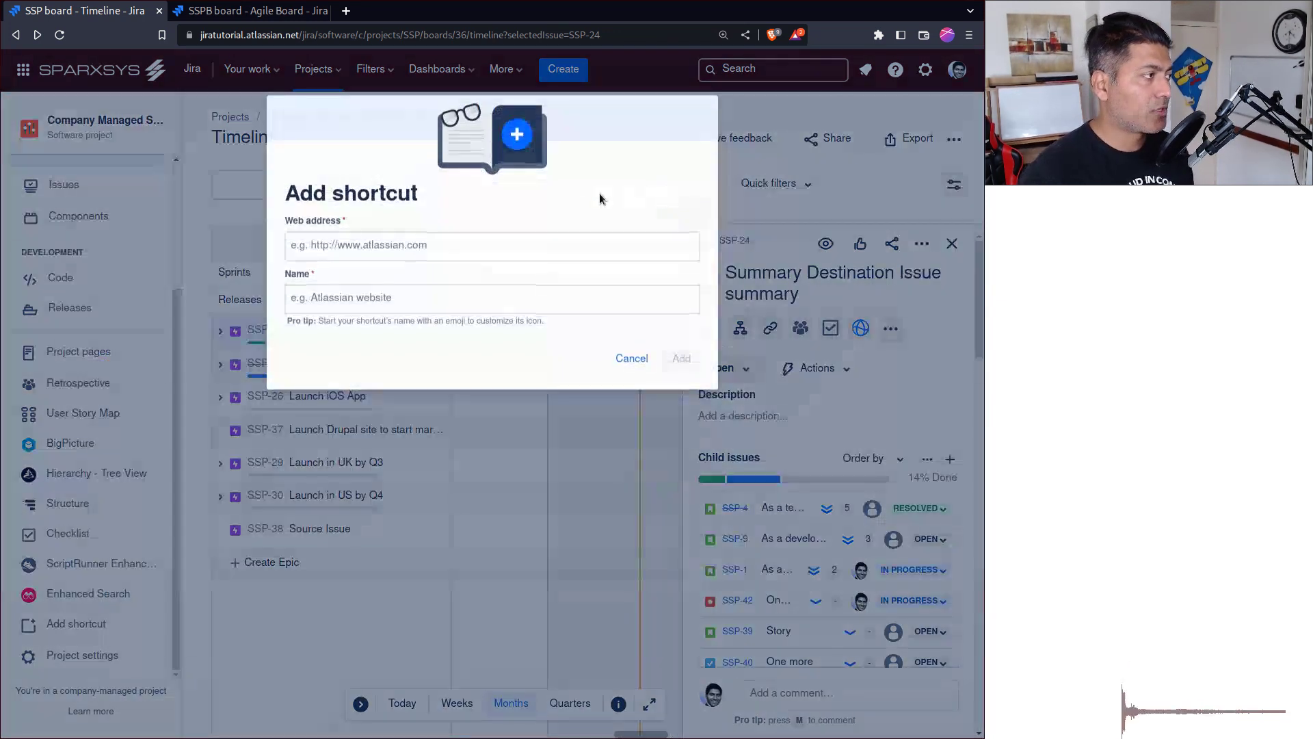
click(473, 244)
text(Project)
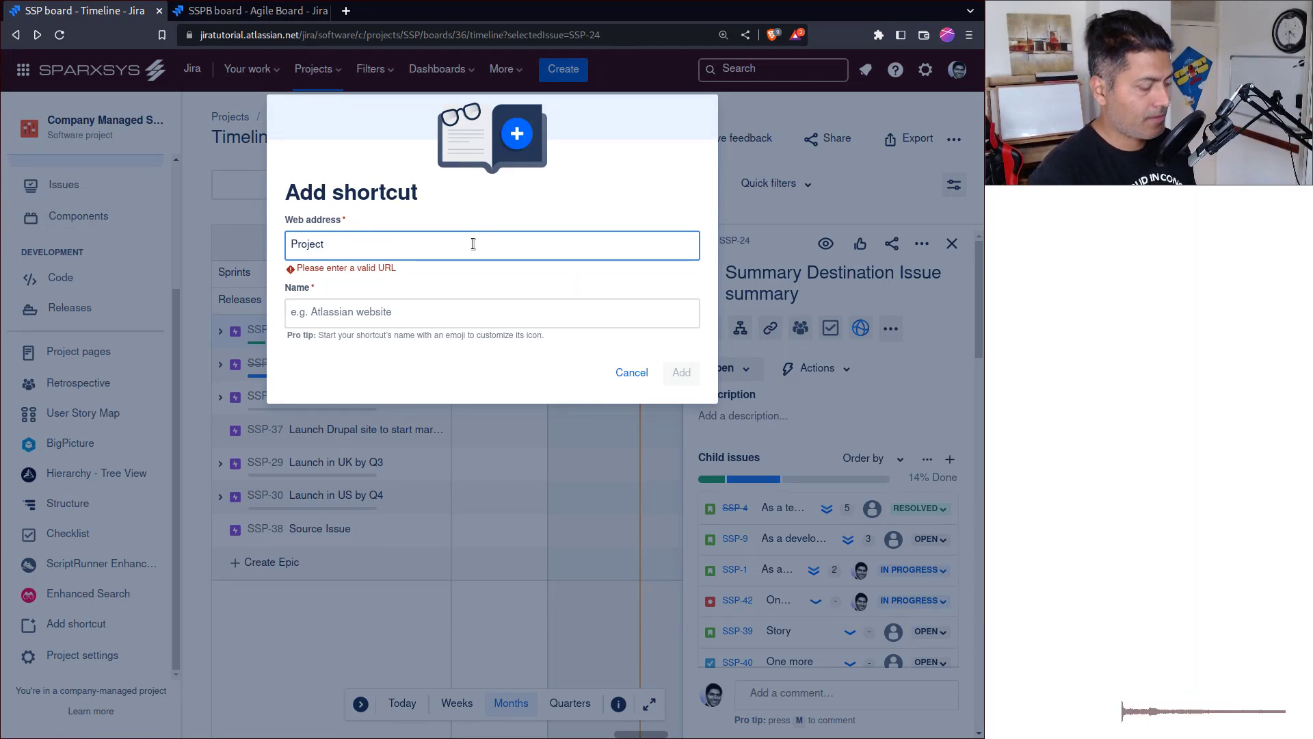
key(ctrl+a)
key(ctrl+v)
key(Tab)
text(P)
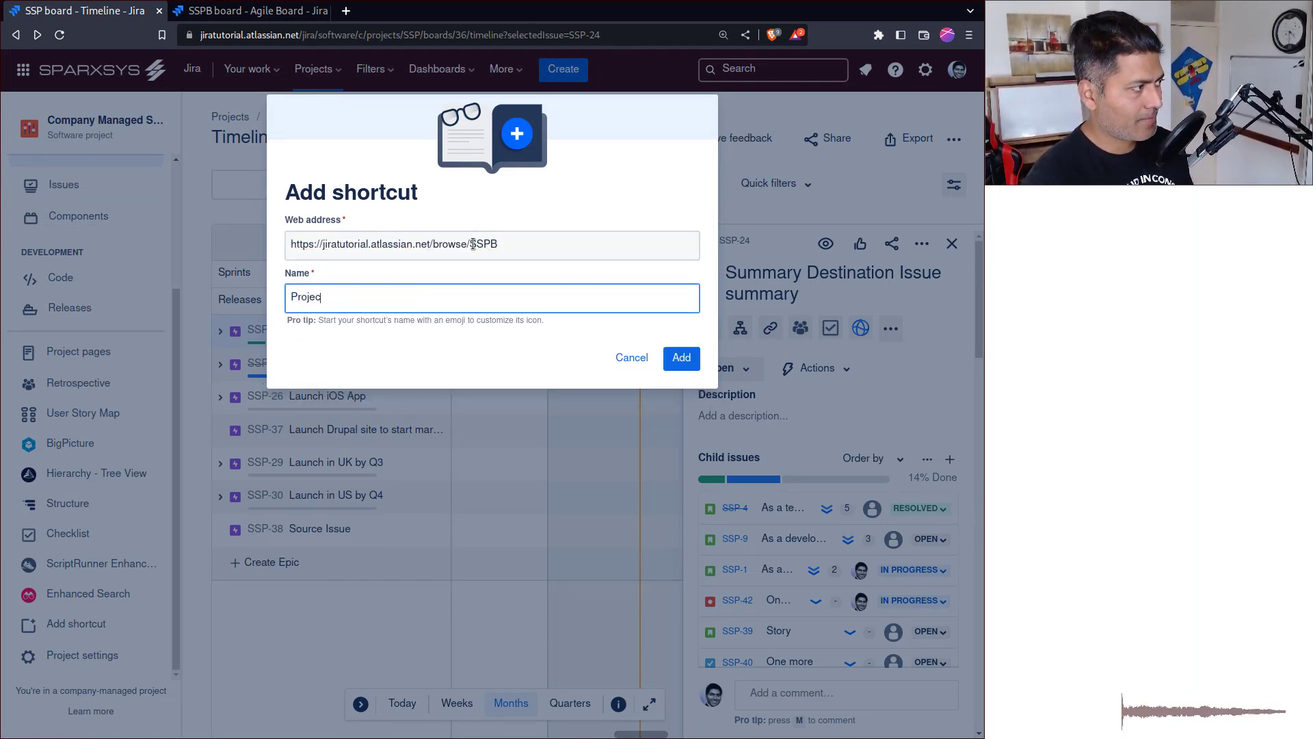
click(689, 360)
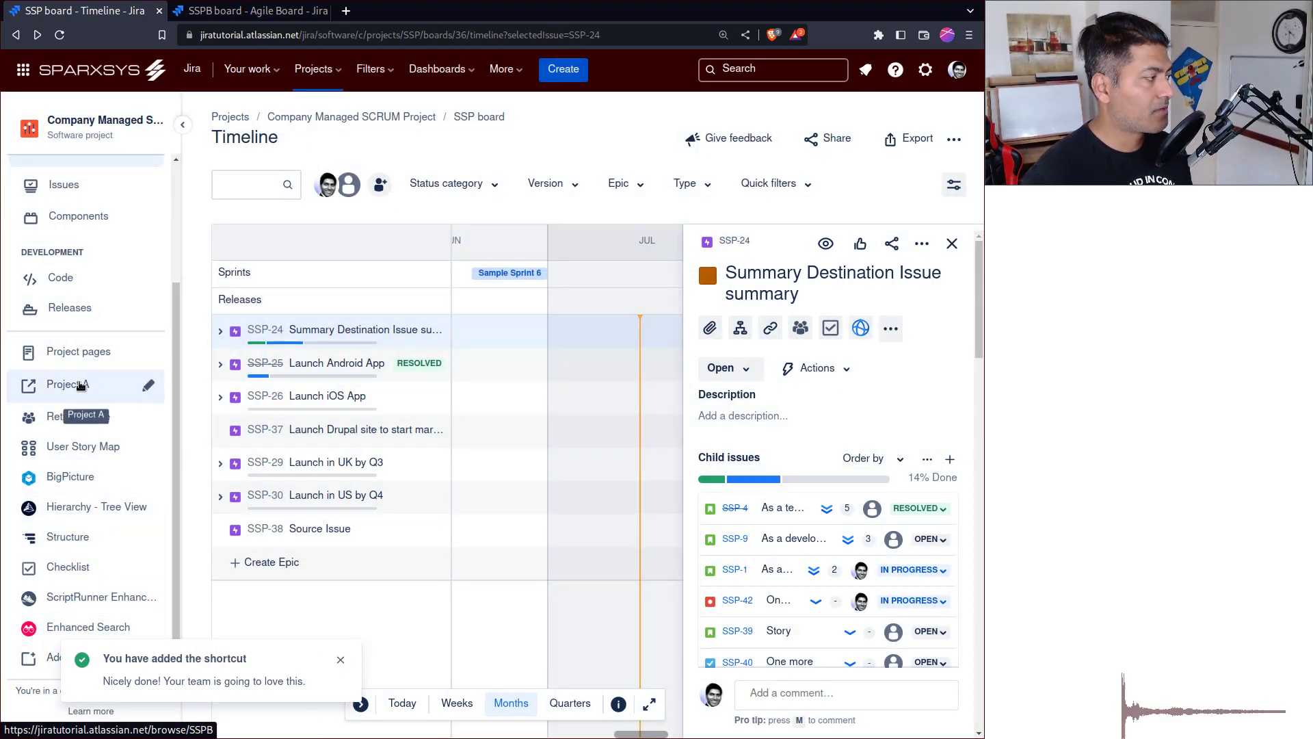
click(47, 667)
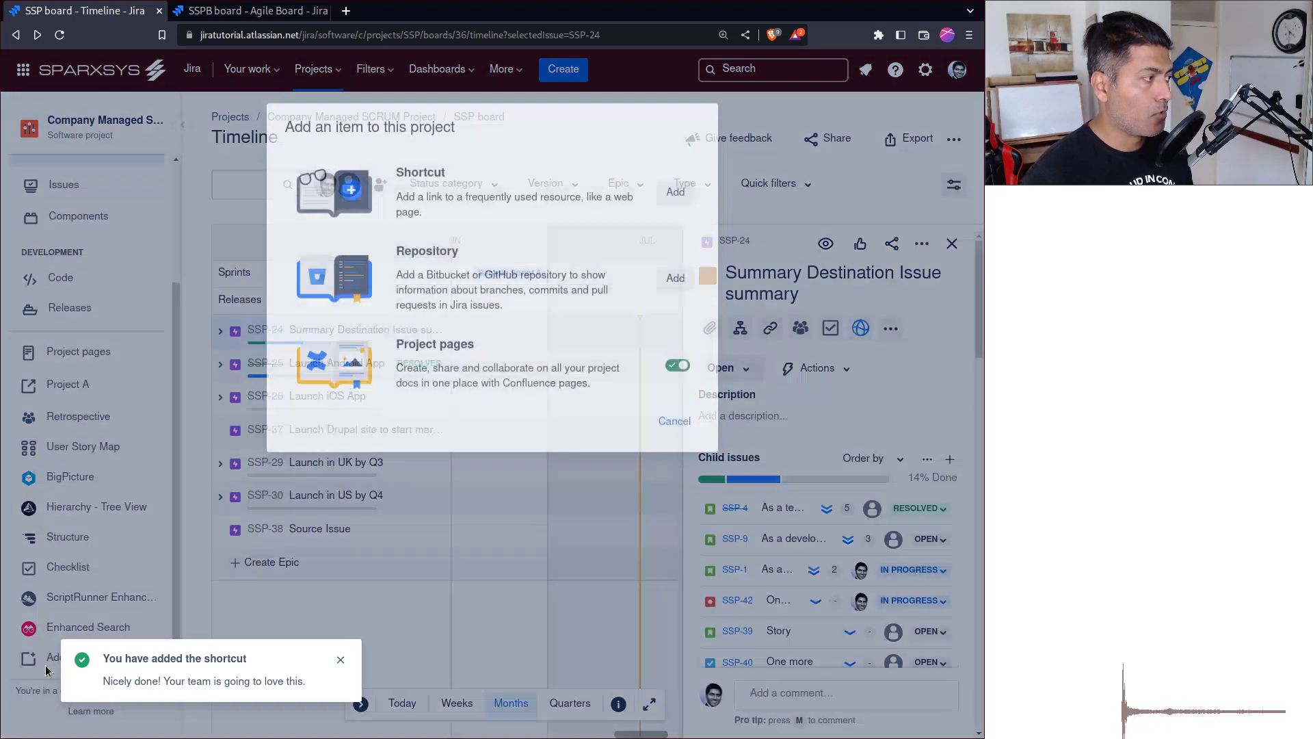
click(674, 191)
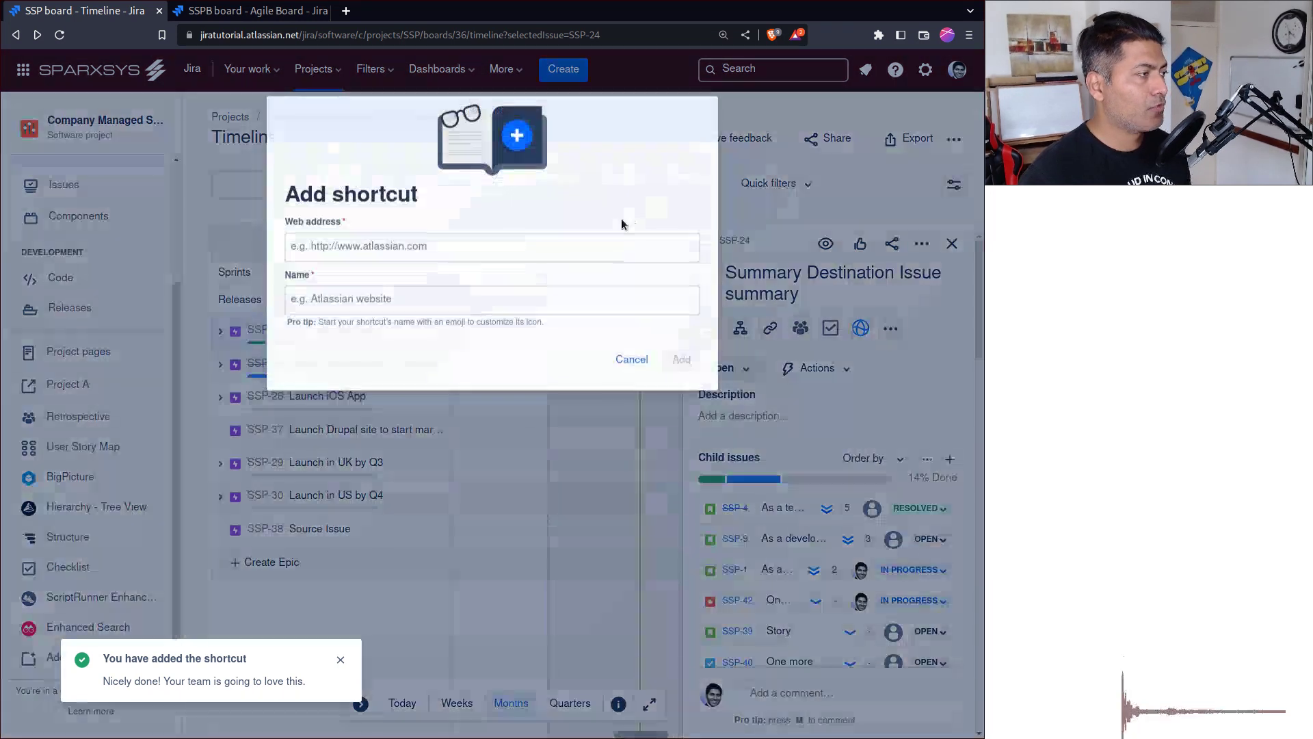
click(553, 252)
text(https://jiratutorial.atlassian.net/browse/SSPB)
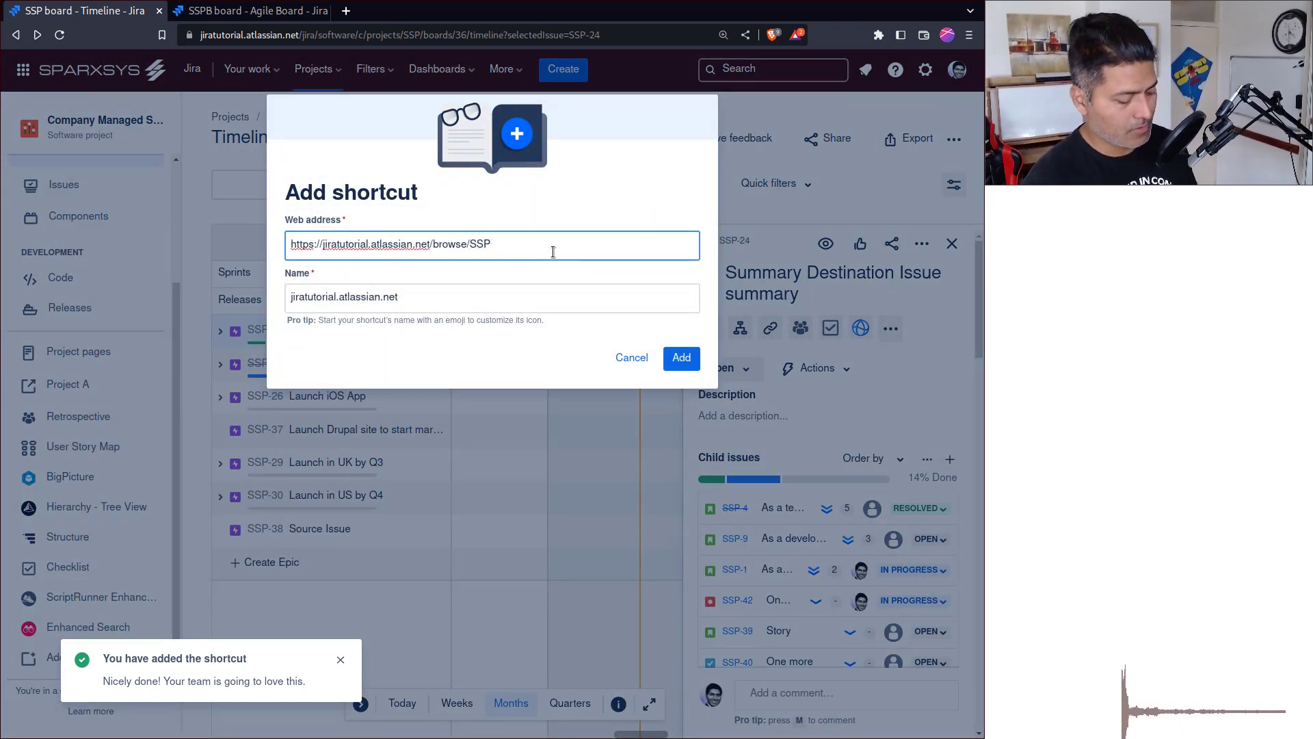
text(B)
key(Tab)
text(P)
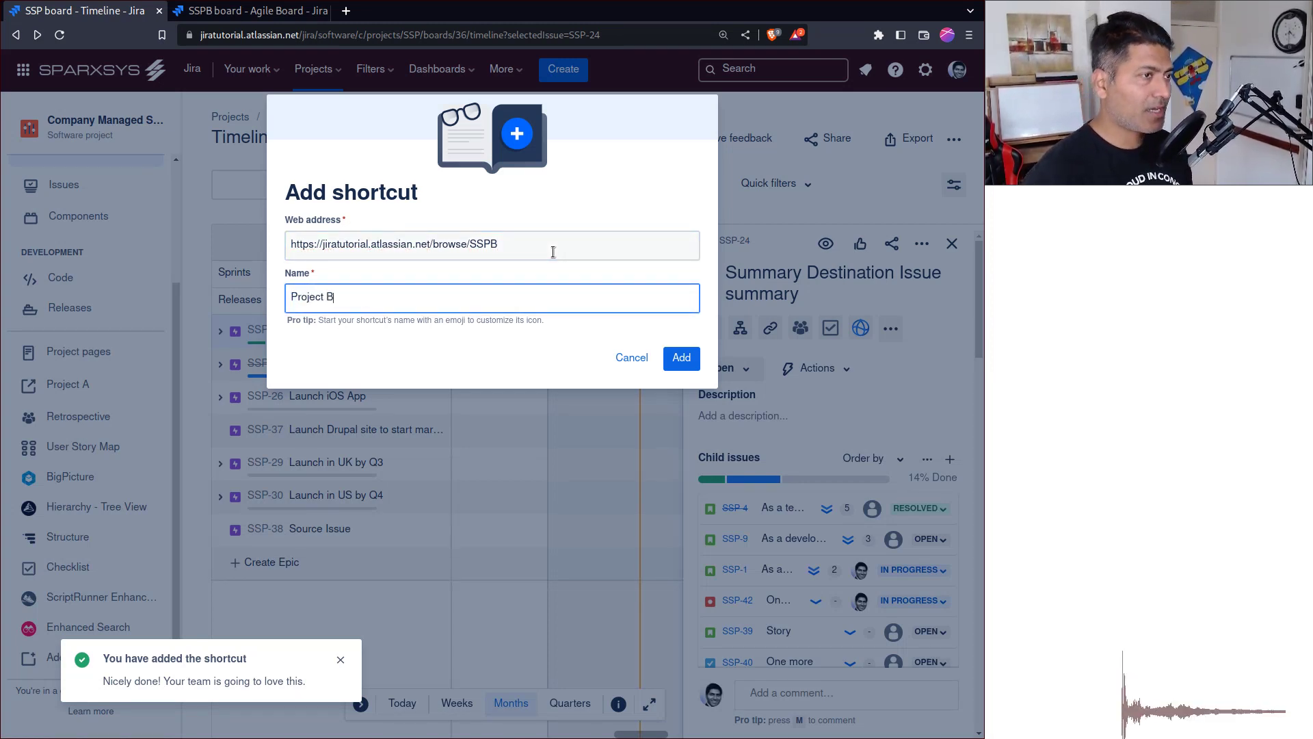
click(690, 357)
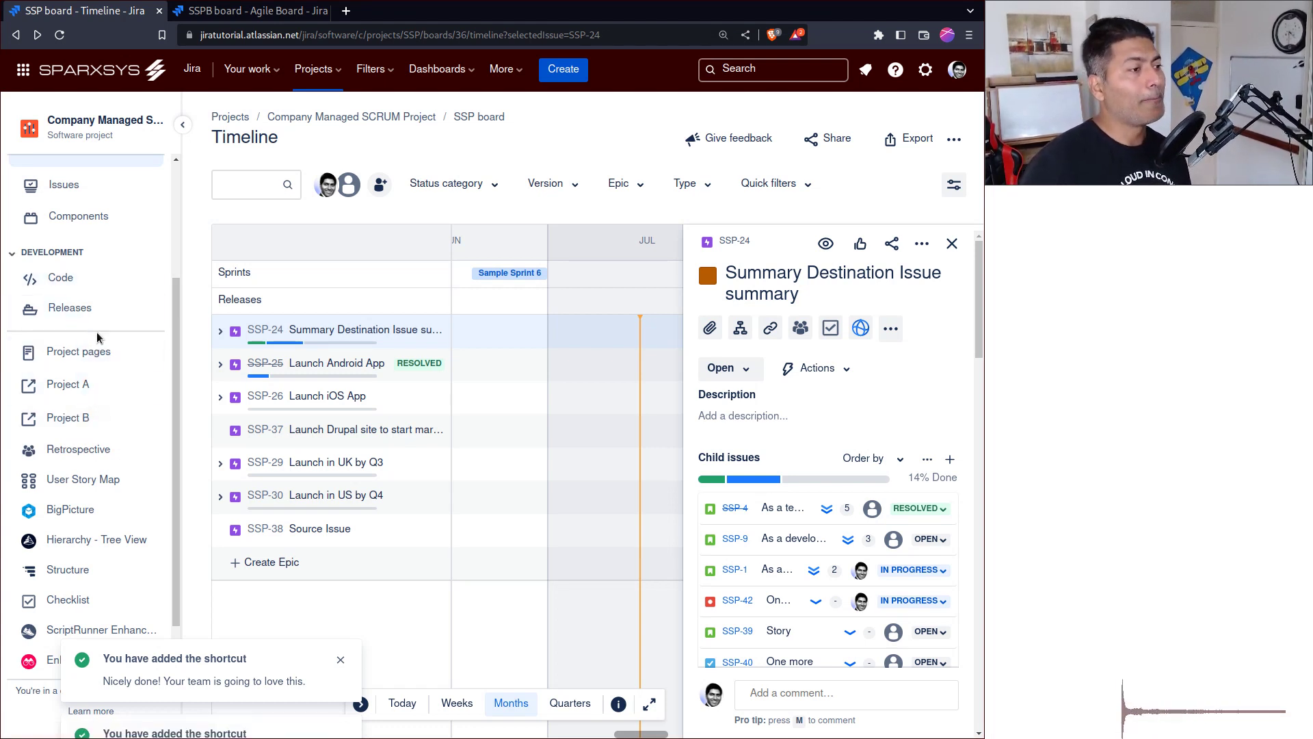
- Open the full page of issue SSP-24 and, from there, search the list of all projects for SSP
click(734, 241)
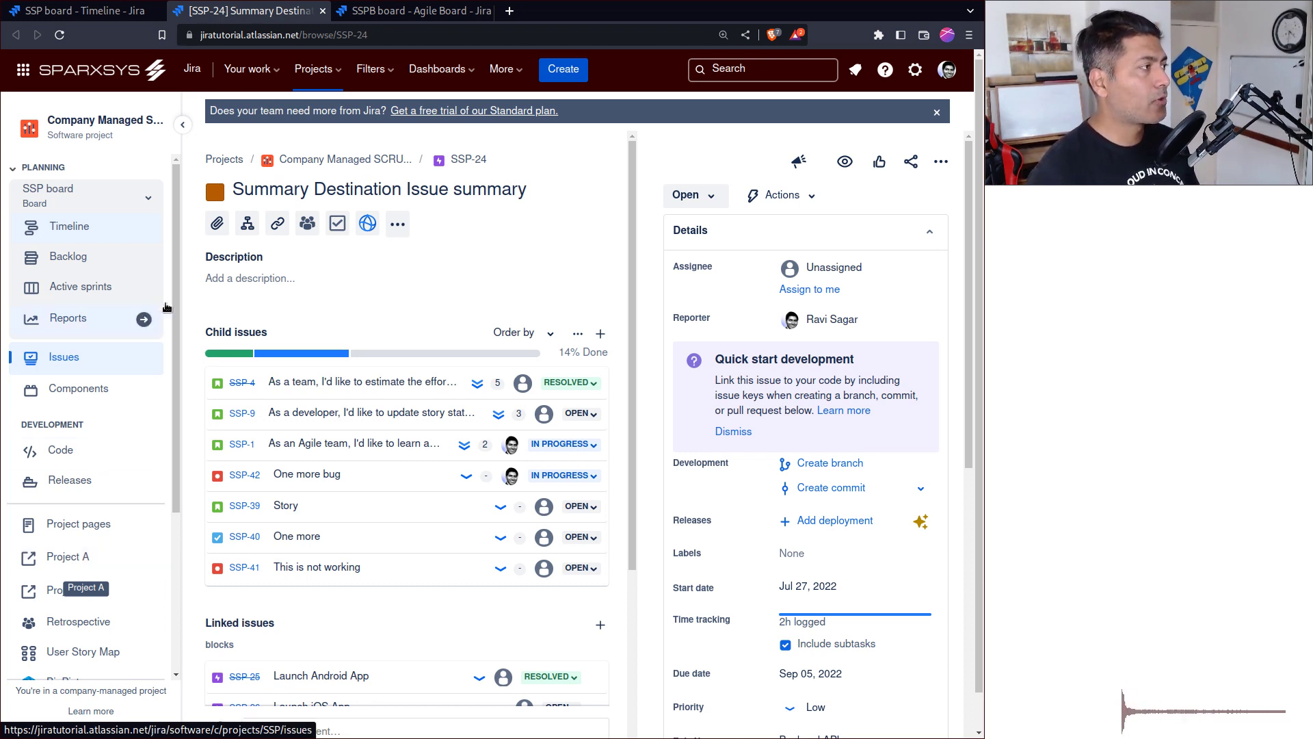
click(331, 73)
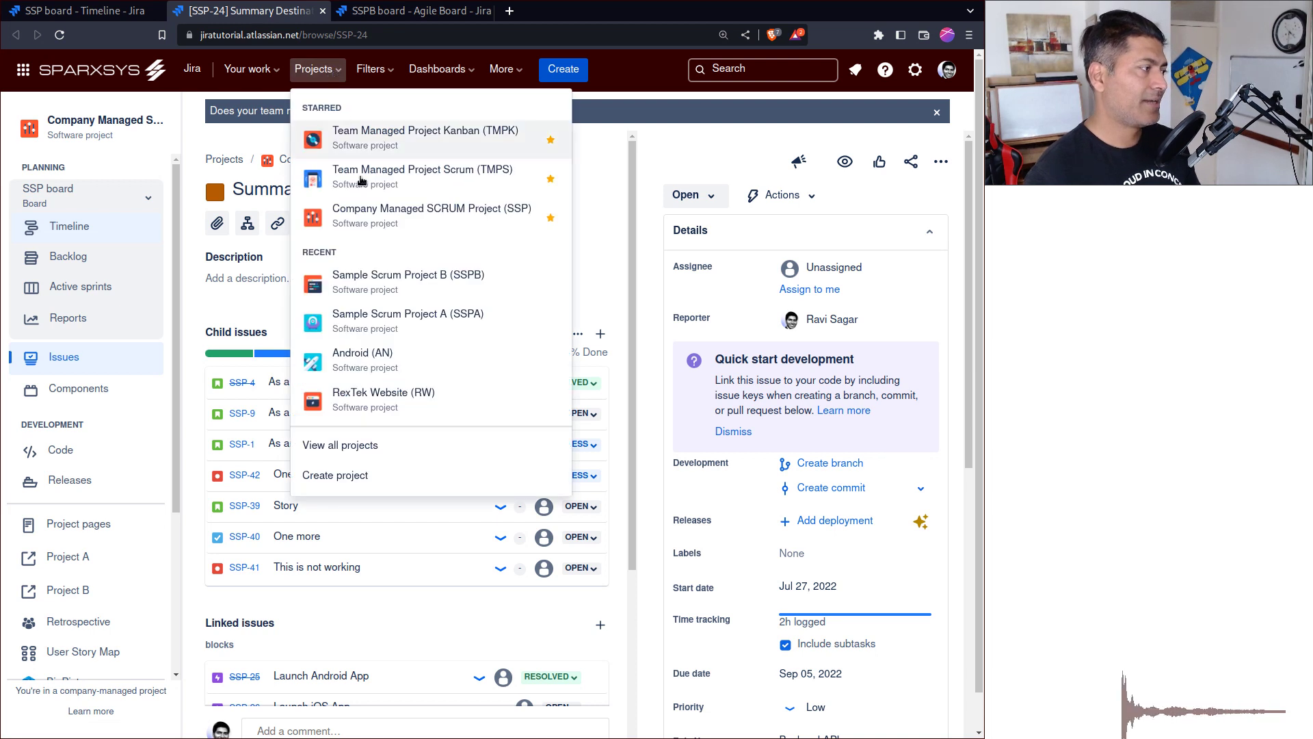
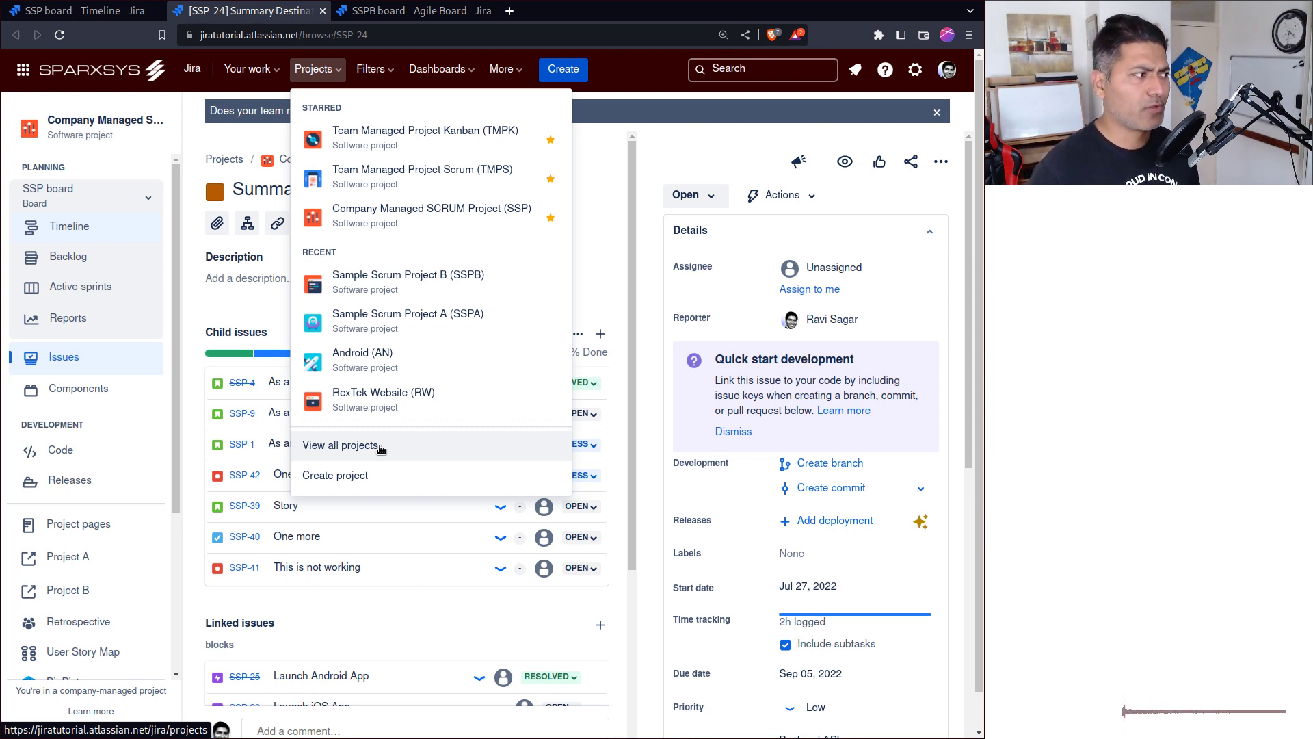
click(380, 446)
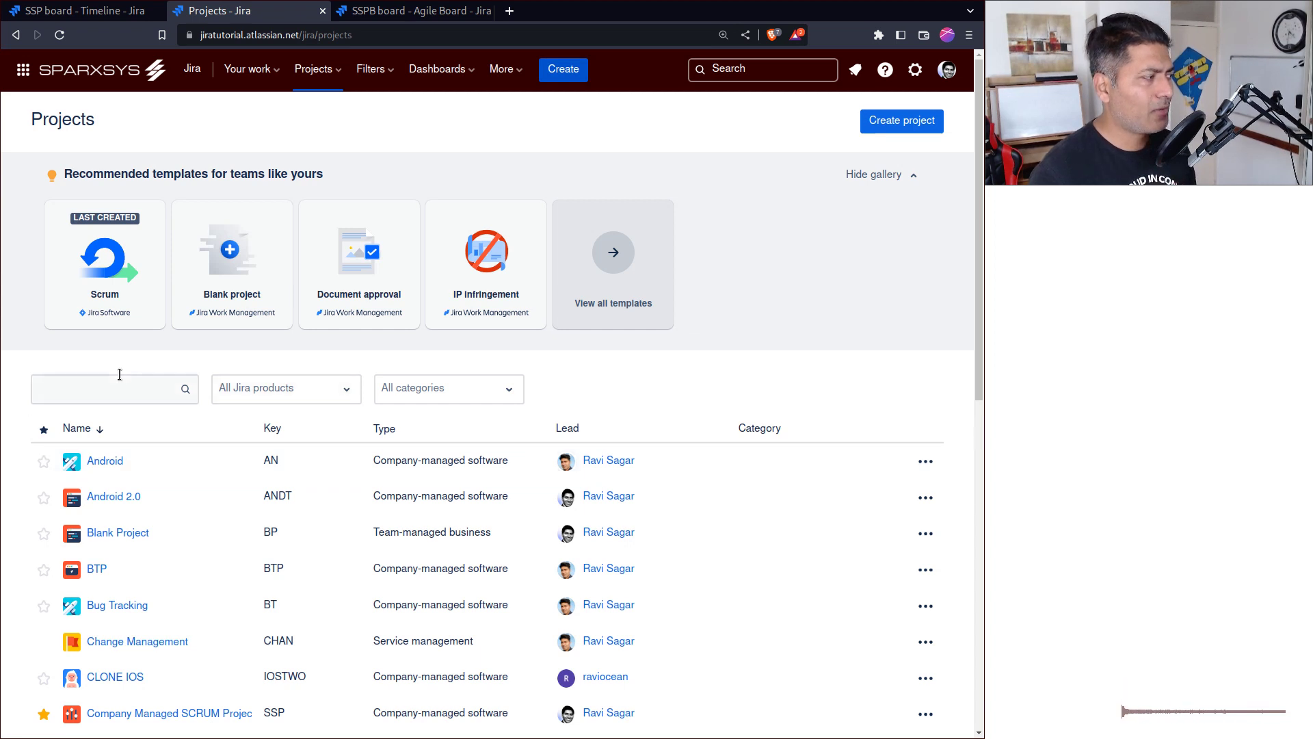
click(98, 382)
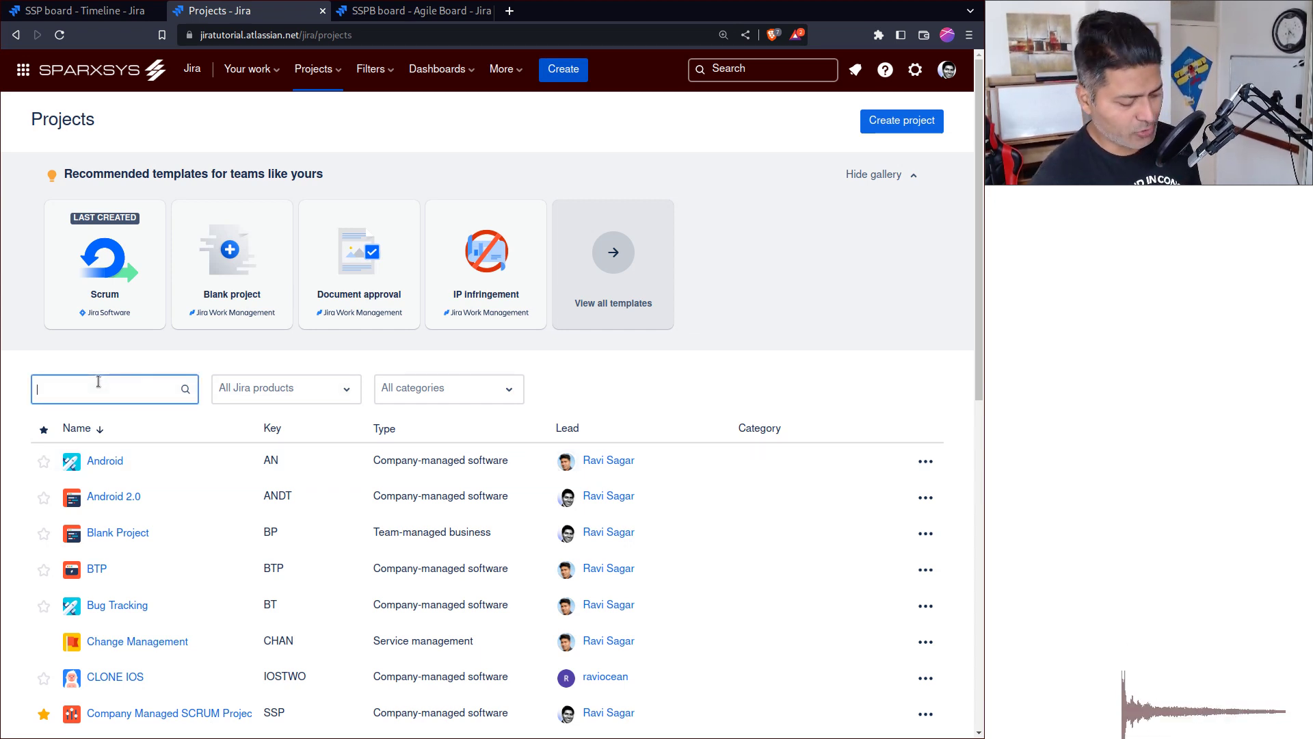
text(SSP)
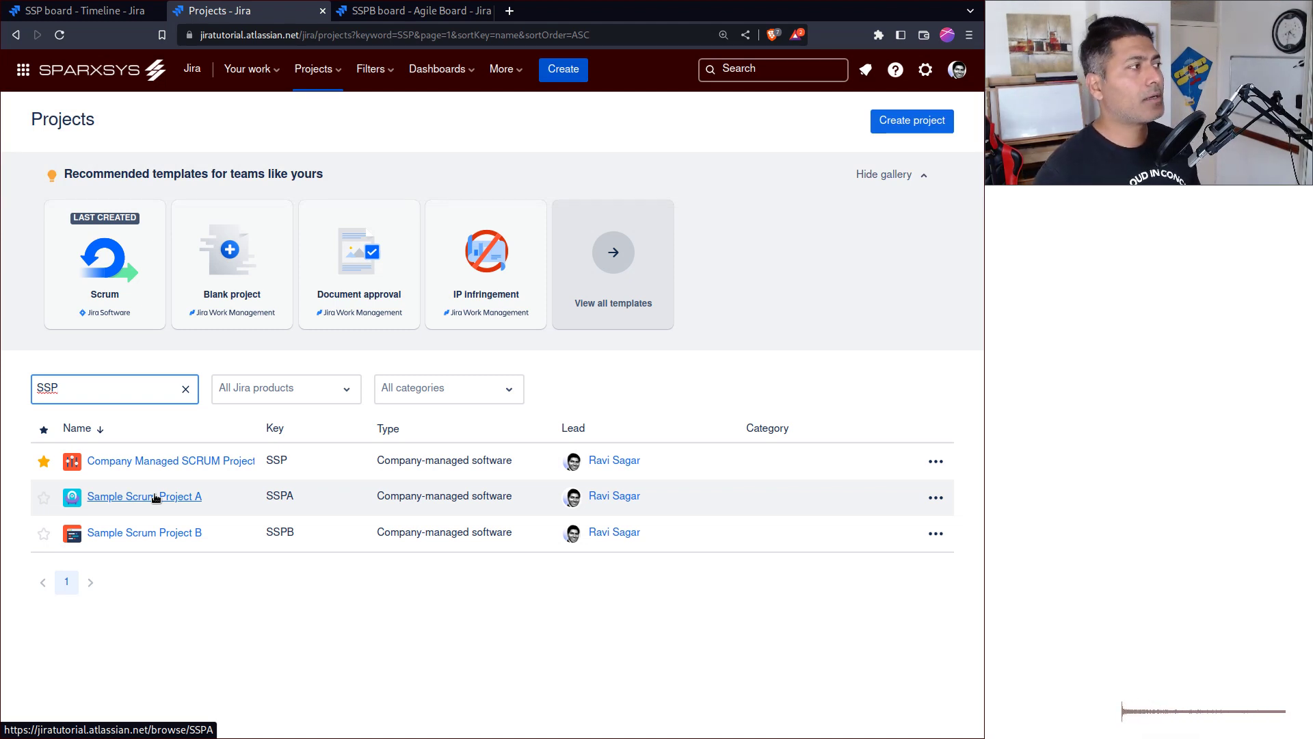
click(327, 77)
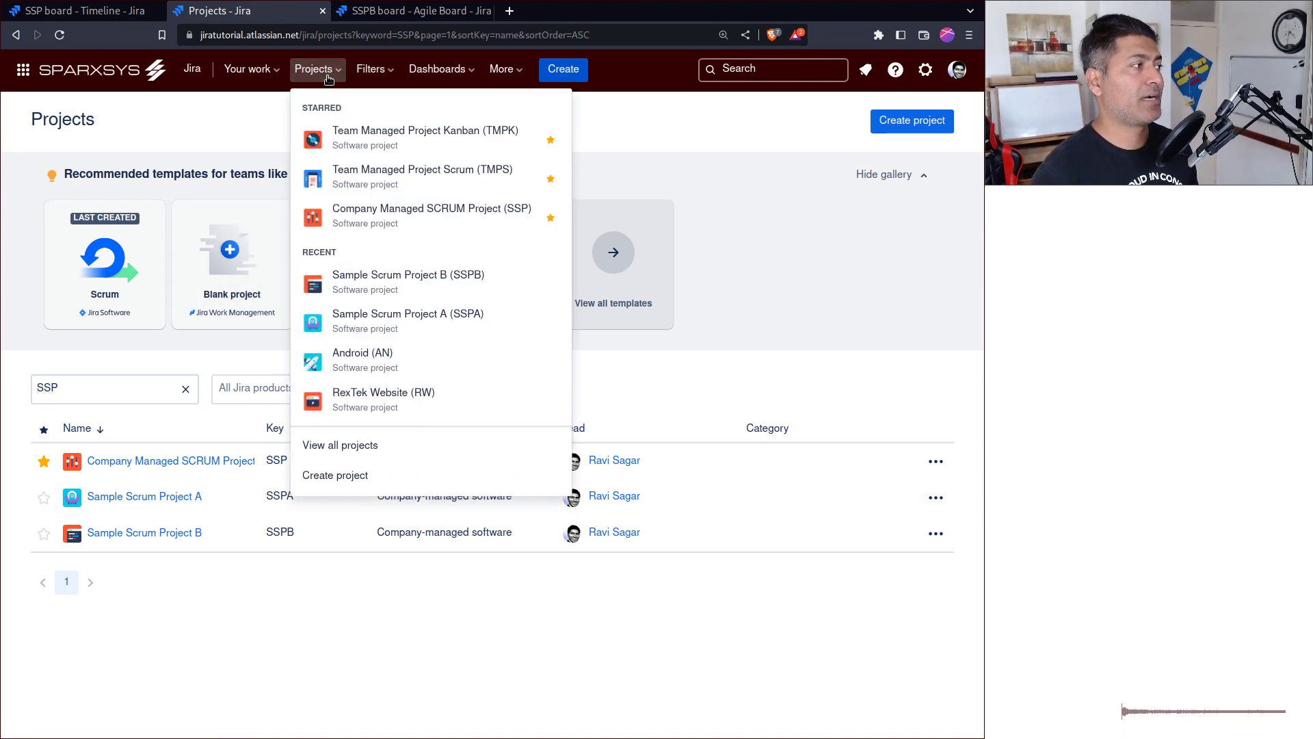
- Open the project settings of the Company Managed SCRUM Project
click(383, 210)
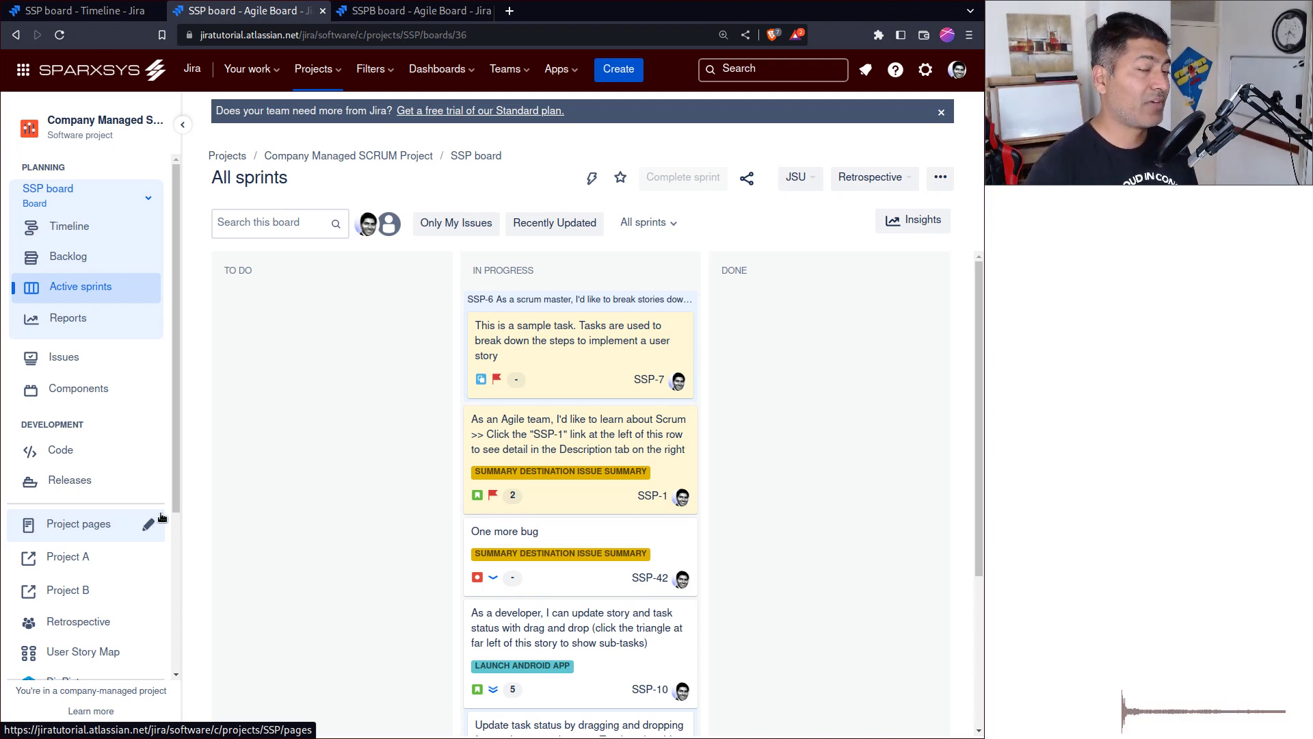
scroll(93, 510, down, 3)
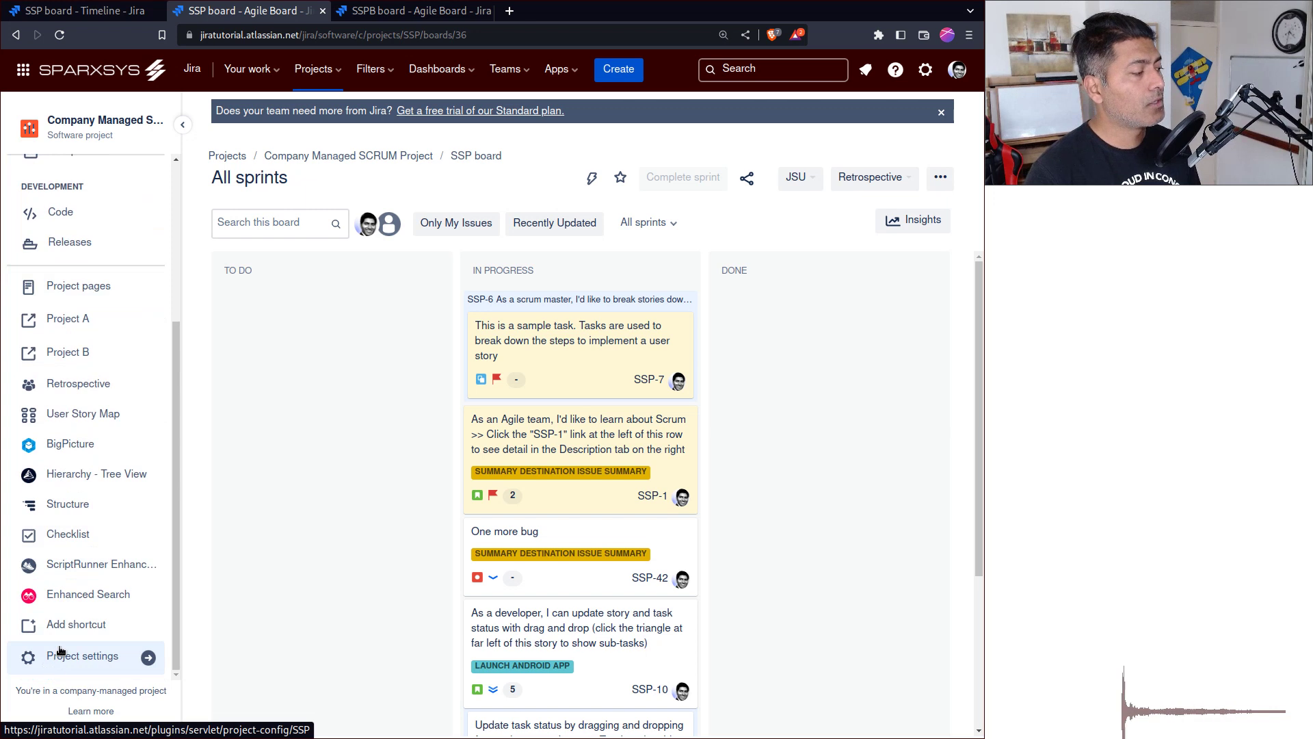
click(60, 650)
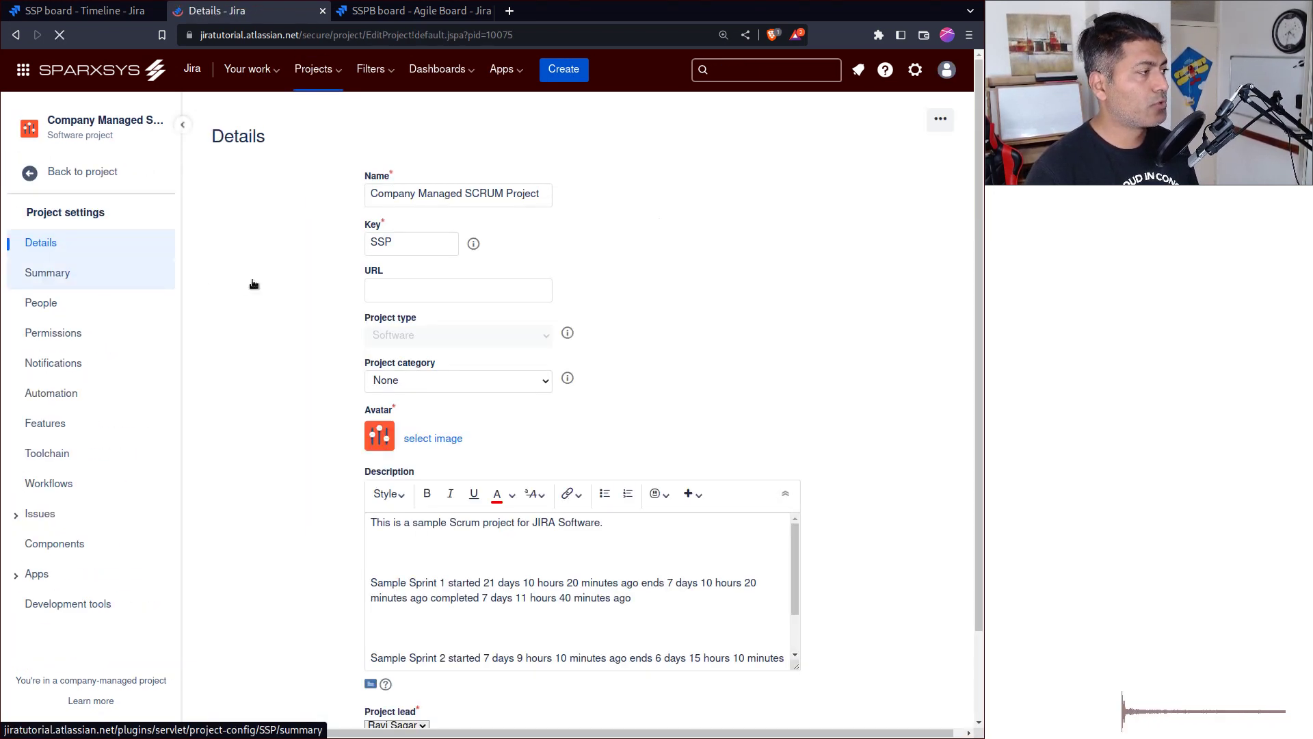
- Replace the whole project description with the heading line "Project details"
scroll(492, 438, down, 2)
click(493, 491)
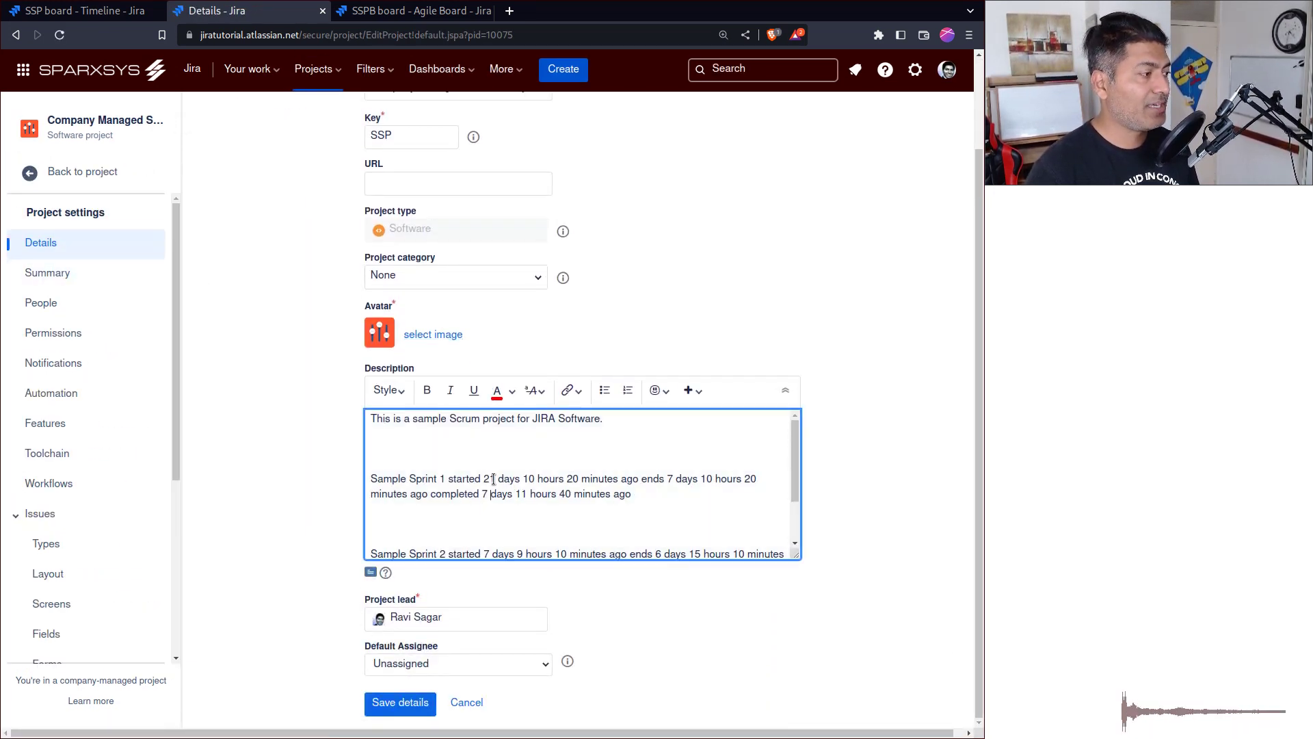
scroll(492, 491, down, 1)
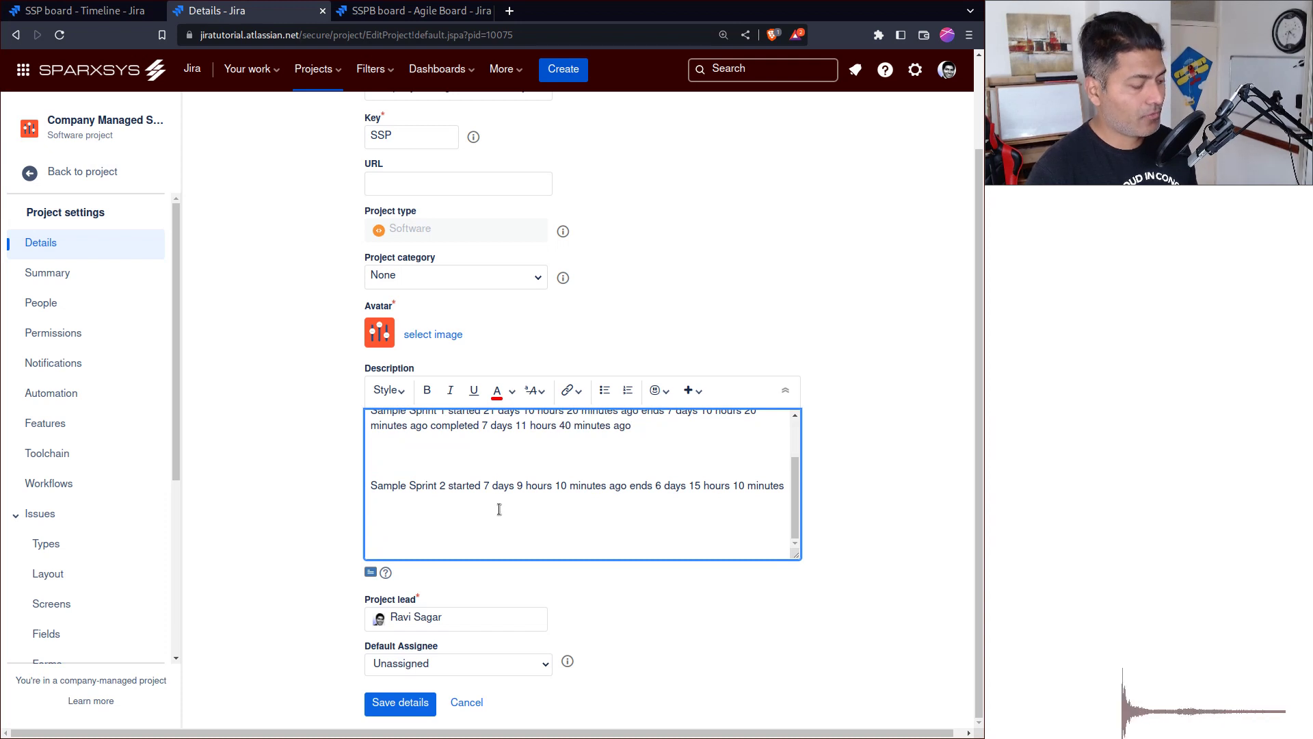
key(ctrl+a)
text(Proje)
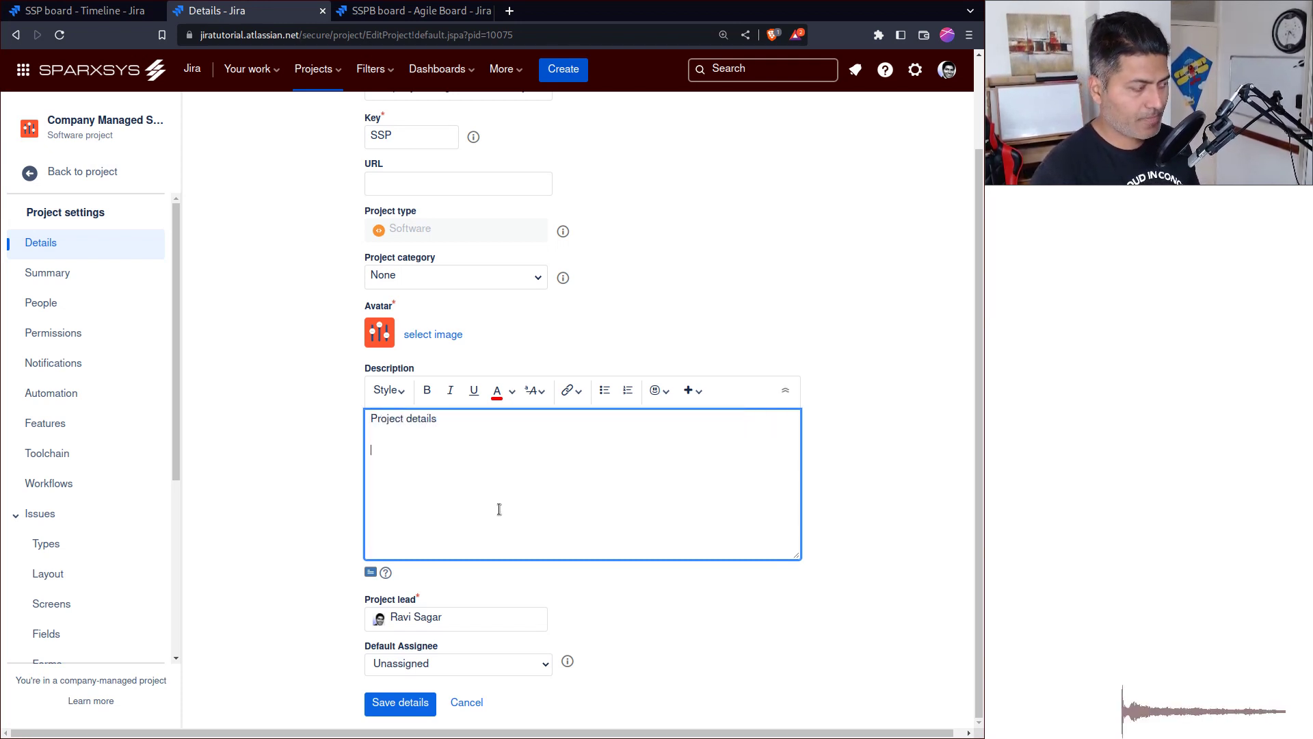
text(https://jiratutorial.atlassian.net/browse/SSPB)
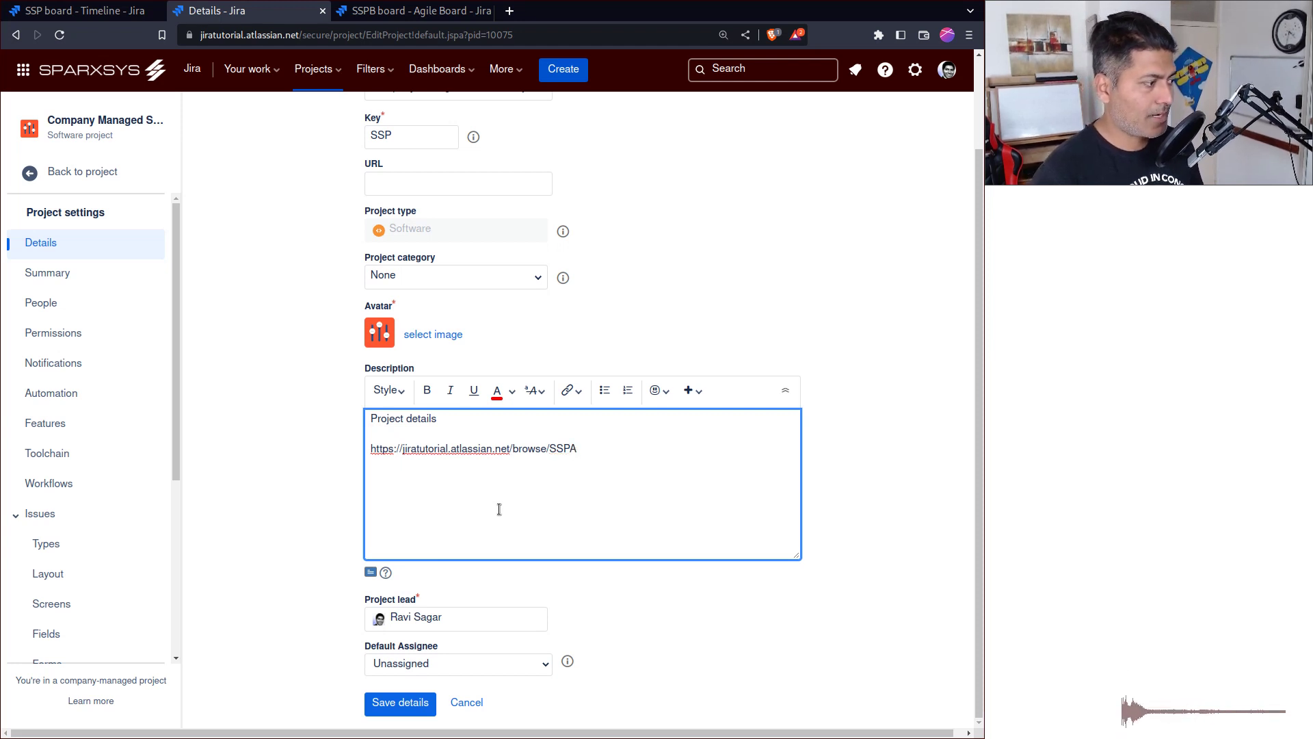
text(SS)
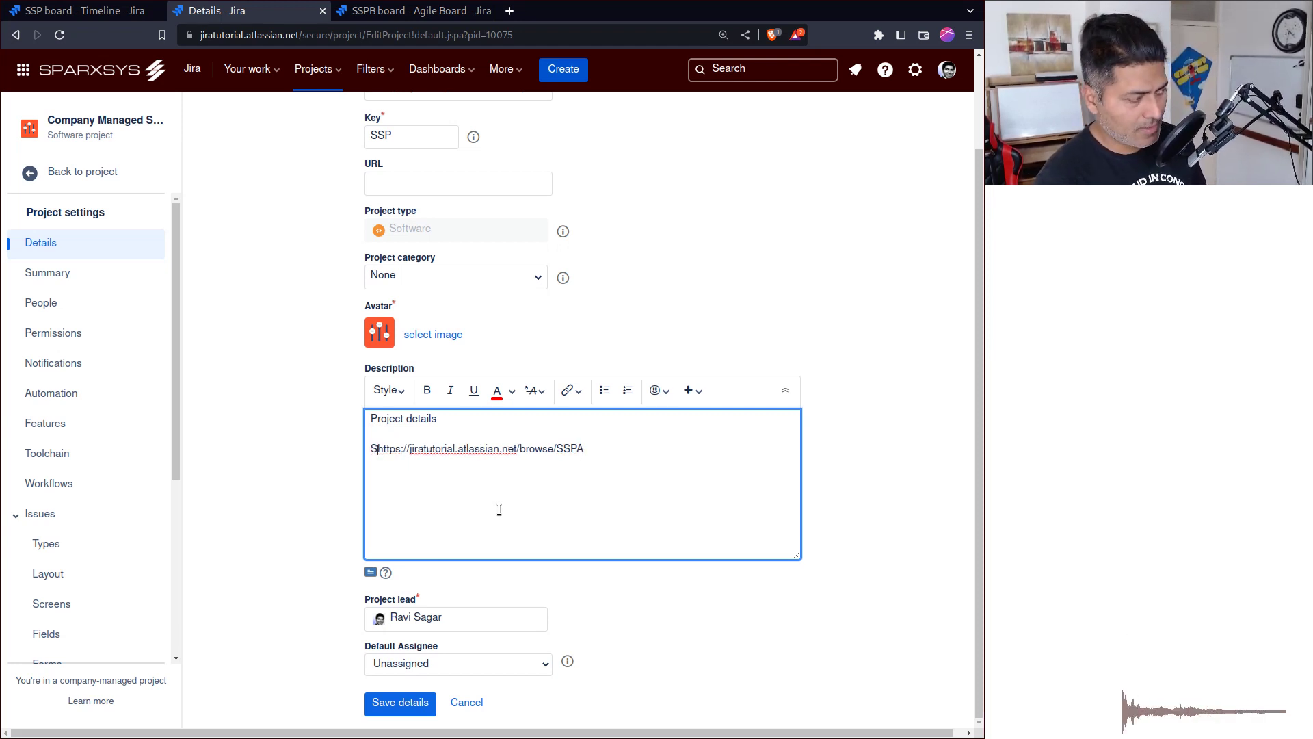
text(PA)
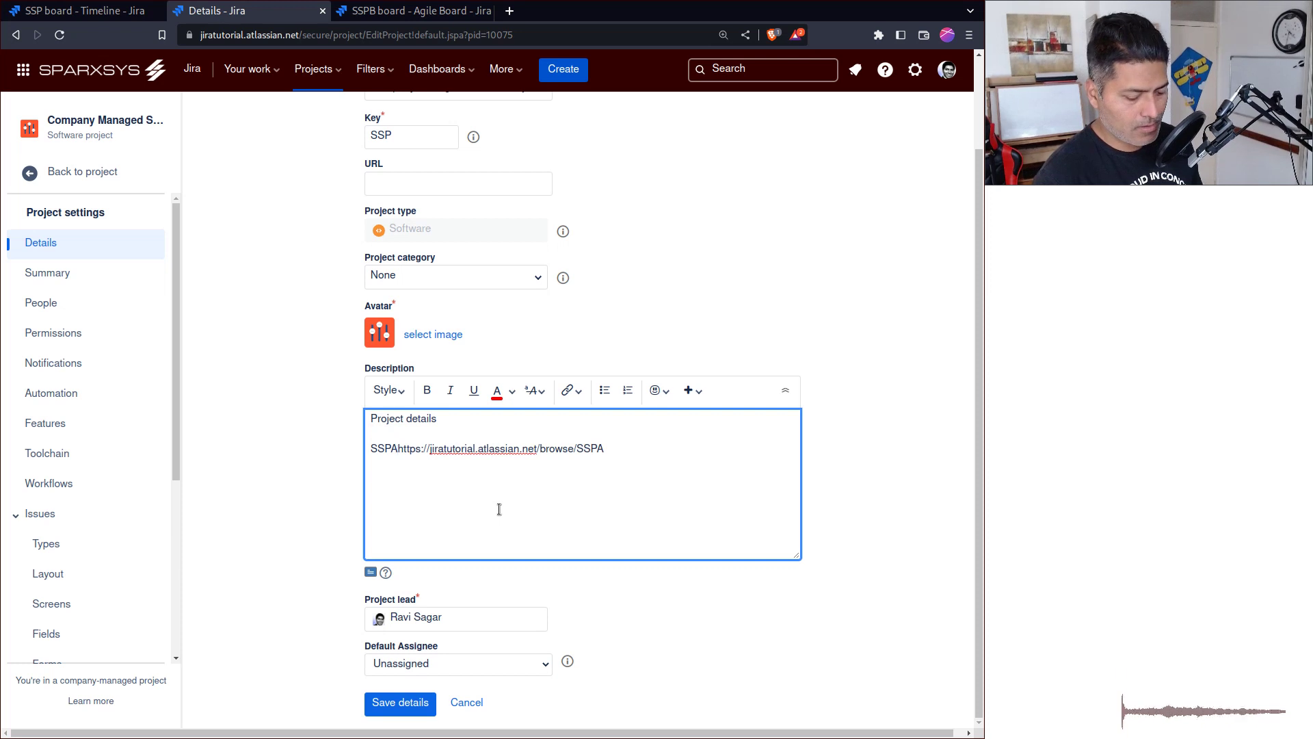
key(shift+End)
key(ctrl+c)
key(BackSpace)
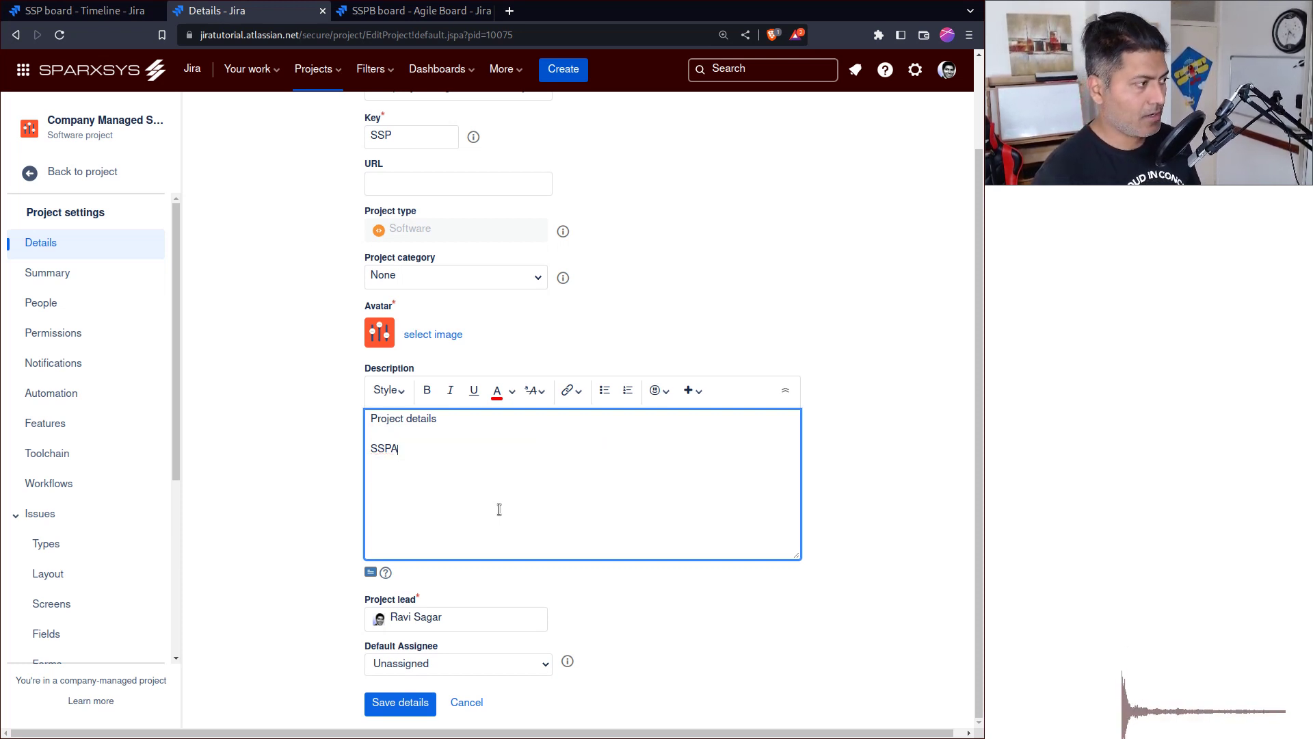
key(shift+Home)
key(ctrl+k)
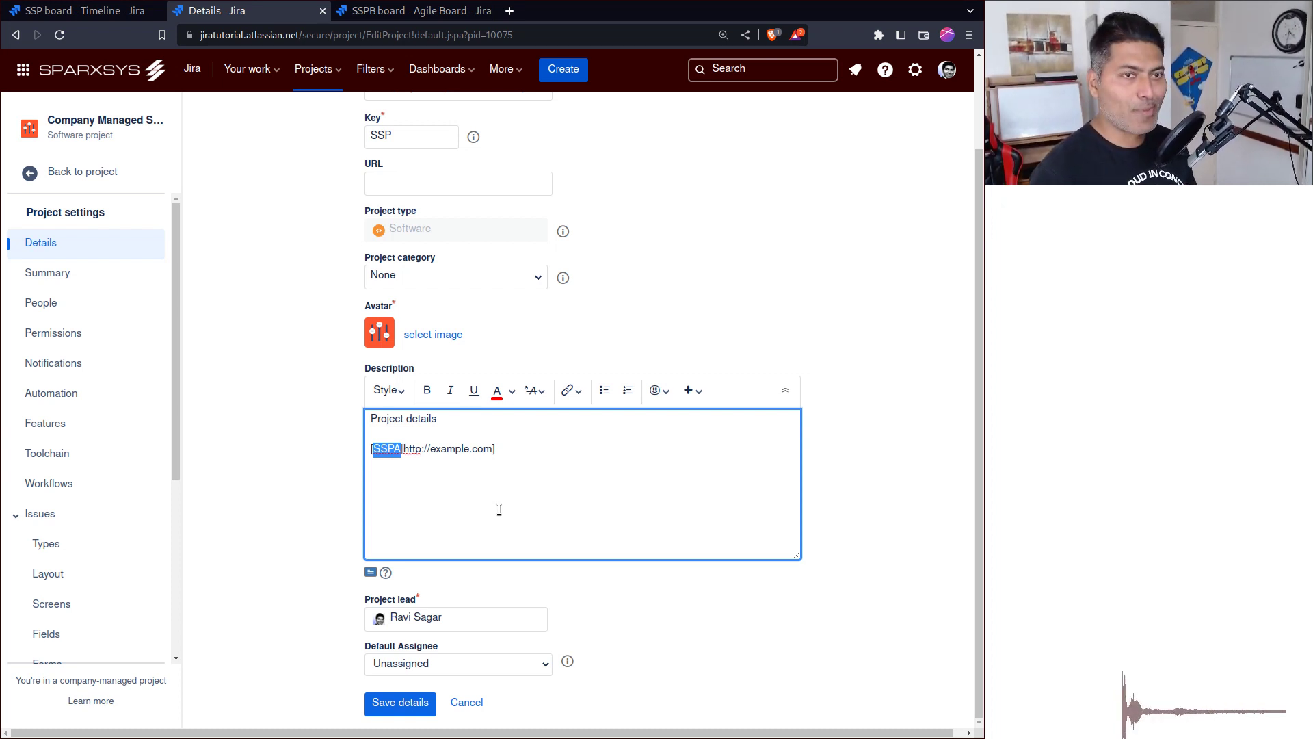
click(515, 458)
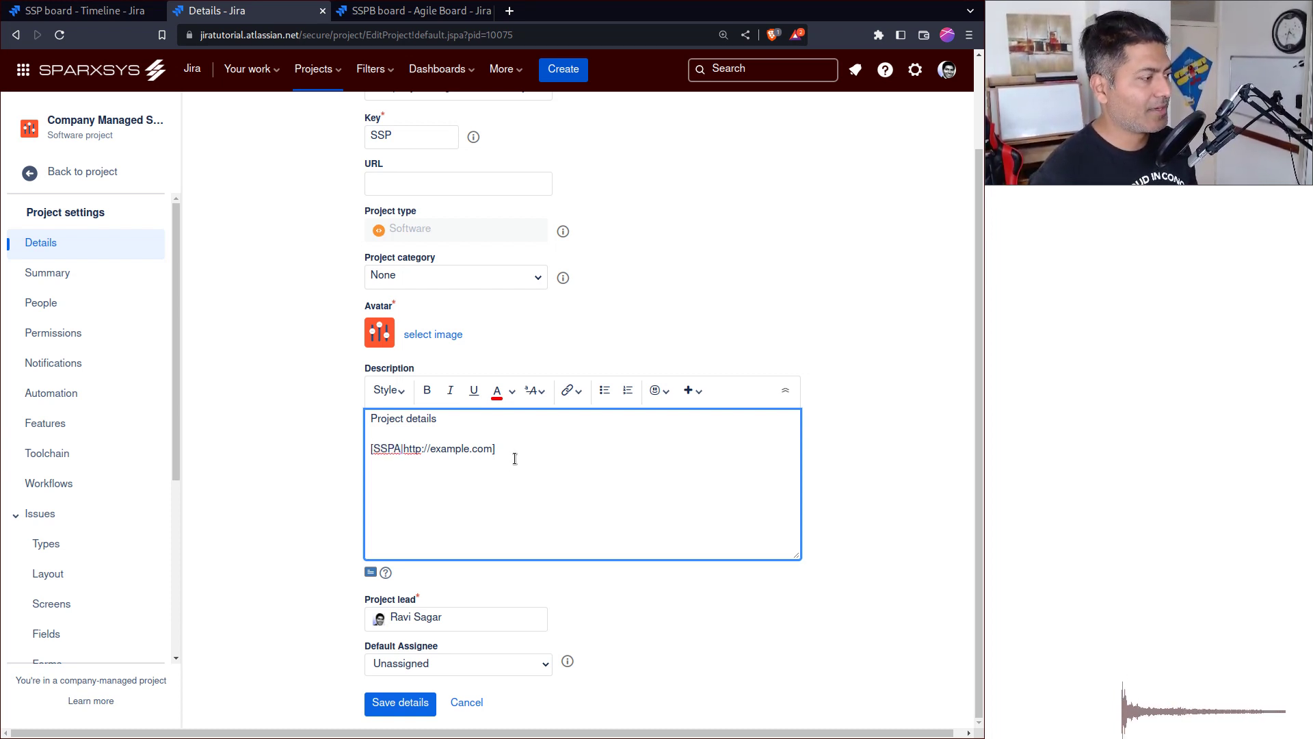
key(ctrl+shift+Left)
key(ctrl+shift+Left)
key(ctrl+shift+Left)
key(ctrl+v)
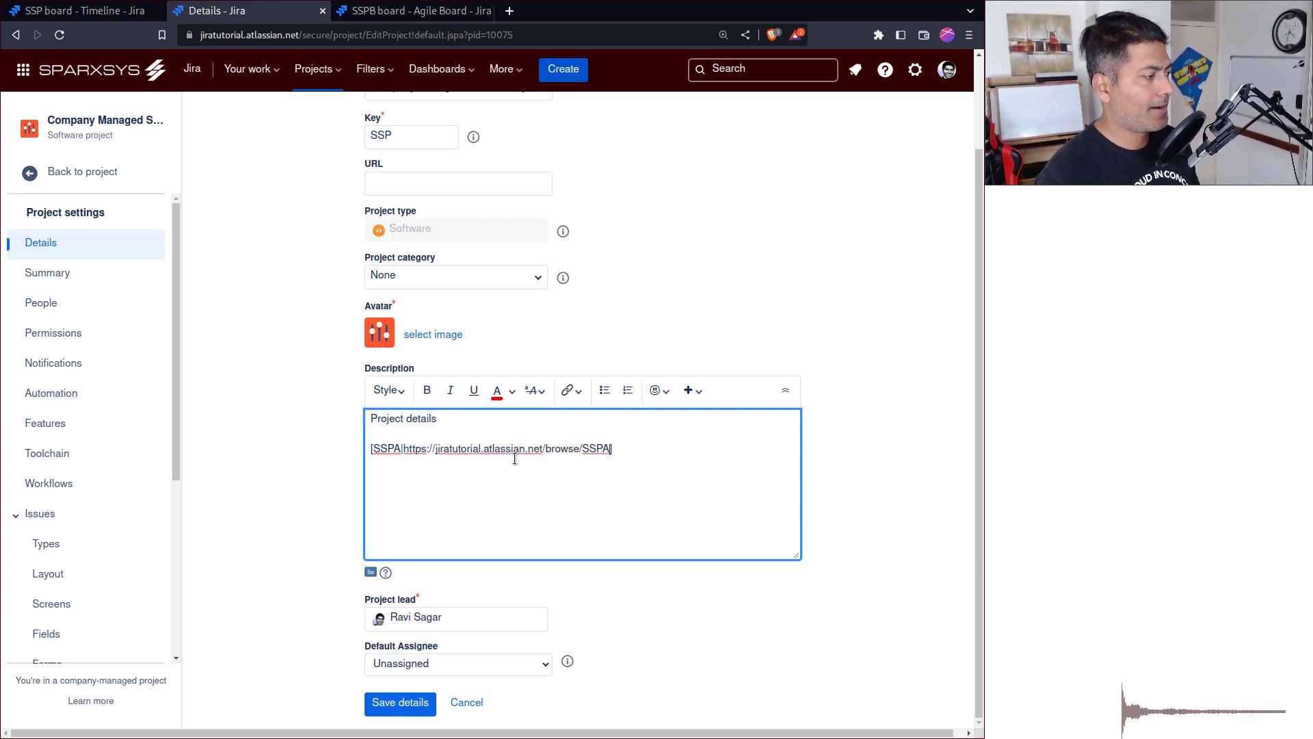
key(shift+Home)
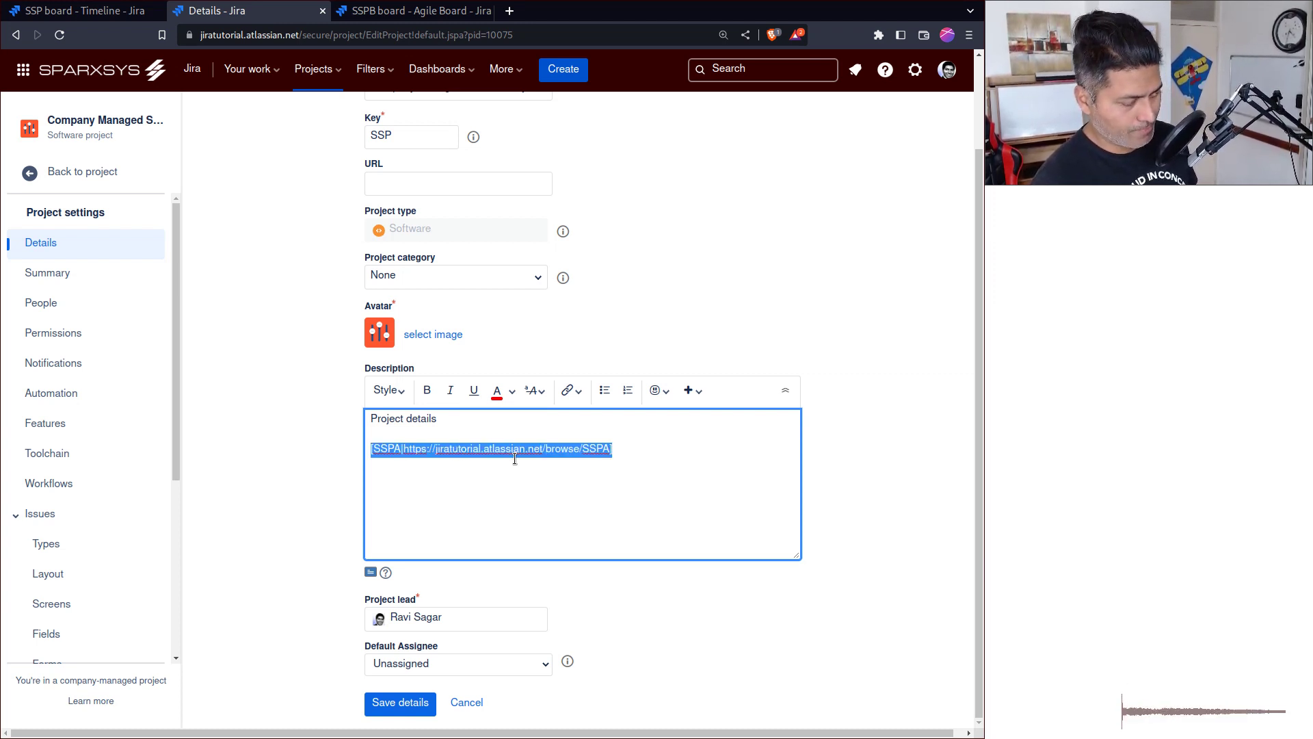
key(ctrl+c)
key(End)
key(Return)
key(ctrl+v)
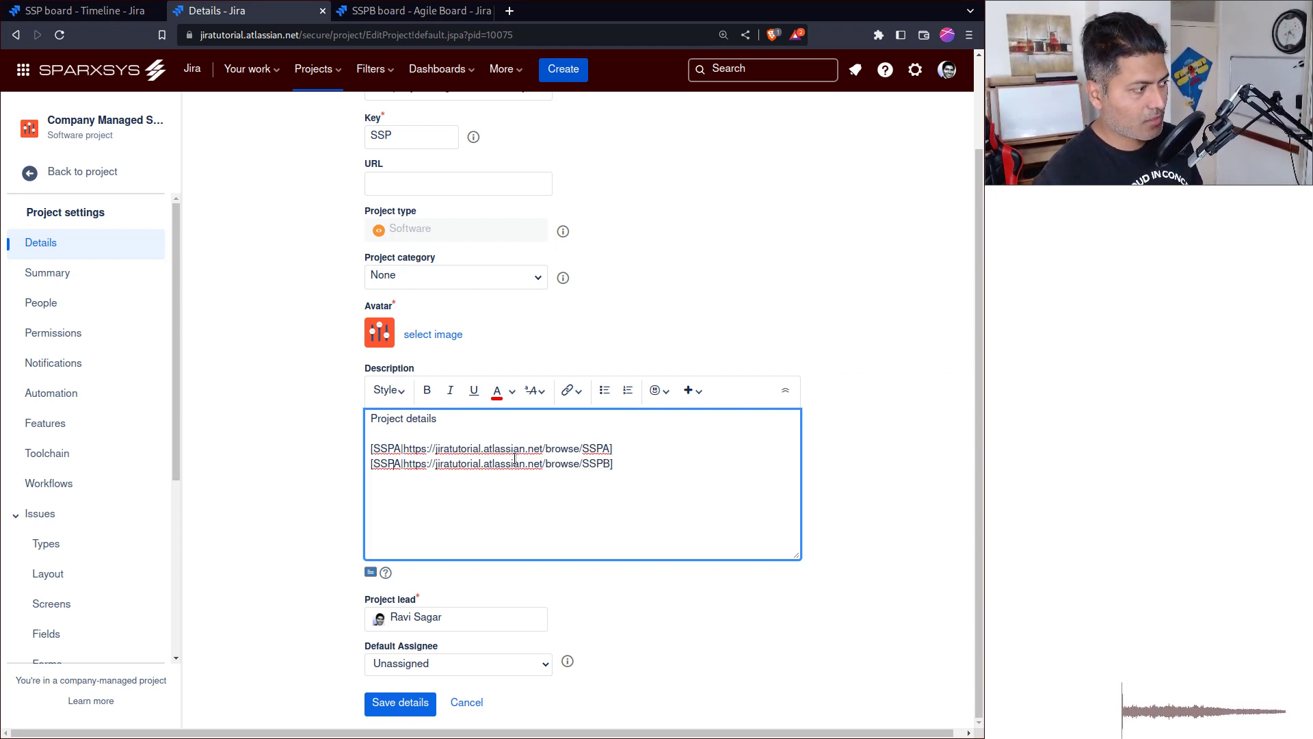
key(BackSpace)
text(B)
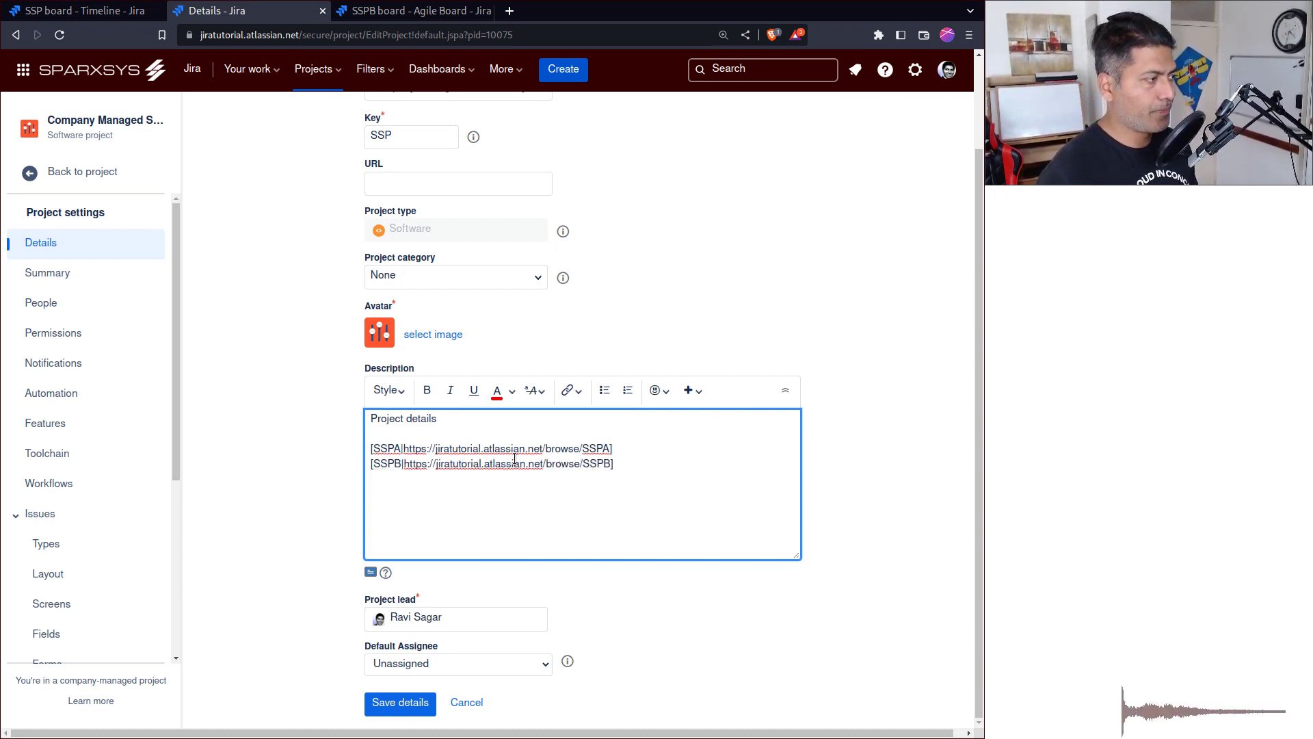
- Preview the rendered project description and save the project details
click(370, 572)
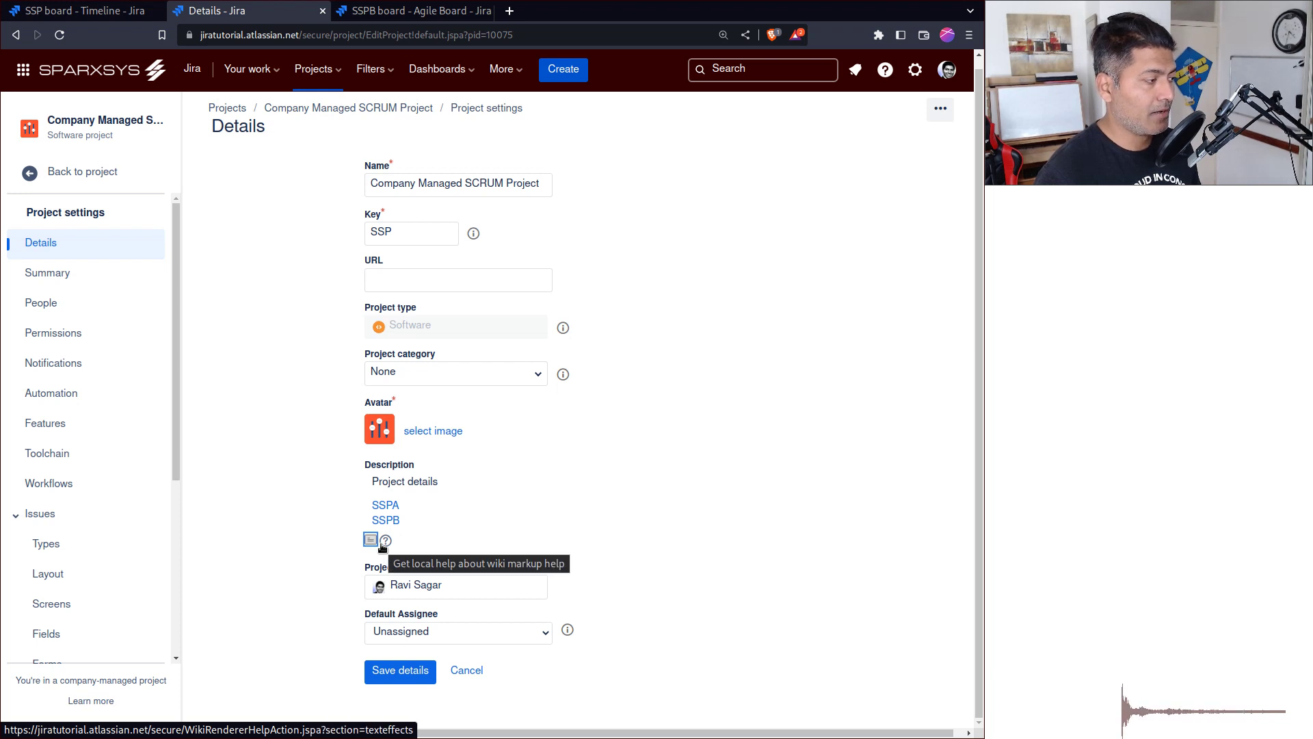
click(400, 677)
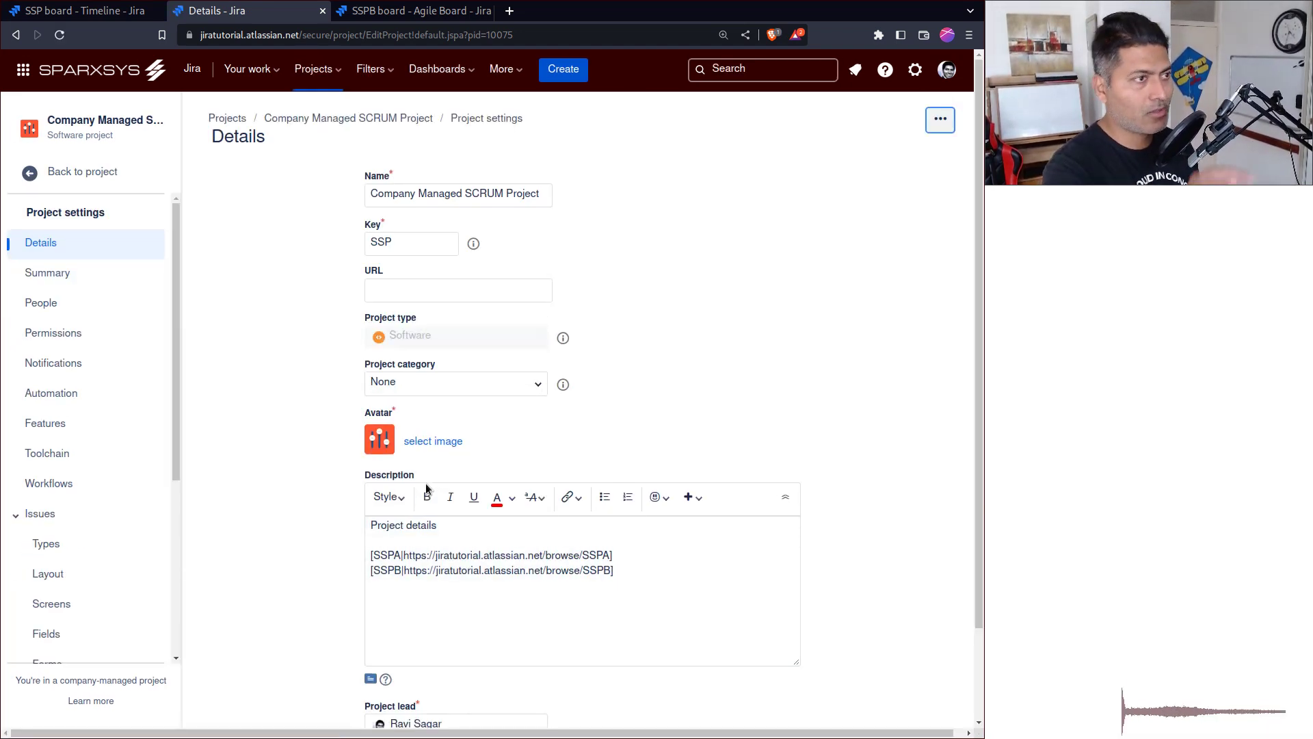
- Return from the settings to the active sprints board of the Company Managed SCRUM Project
click(94, 171)
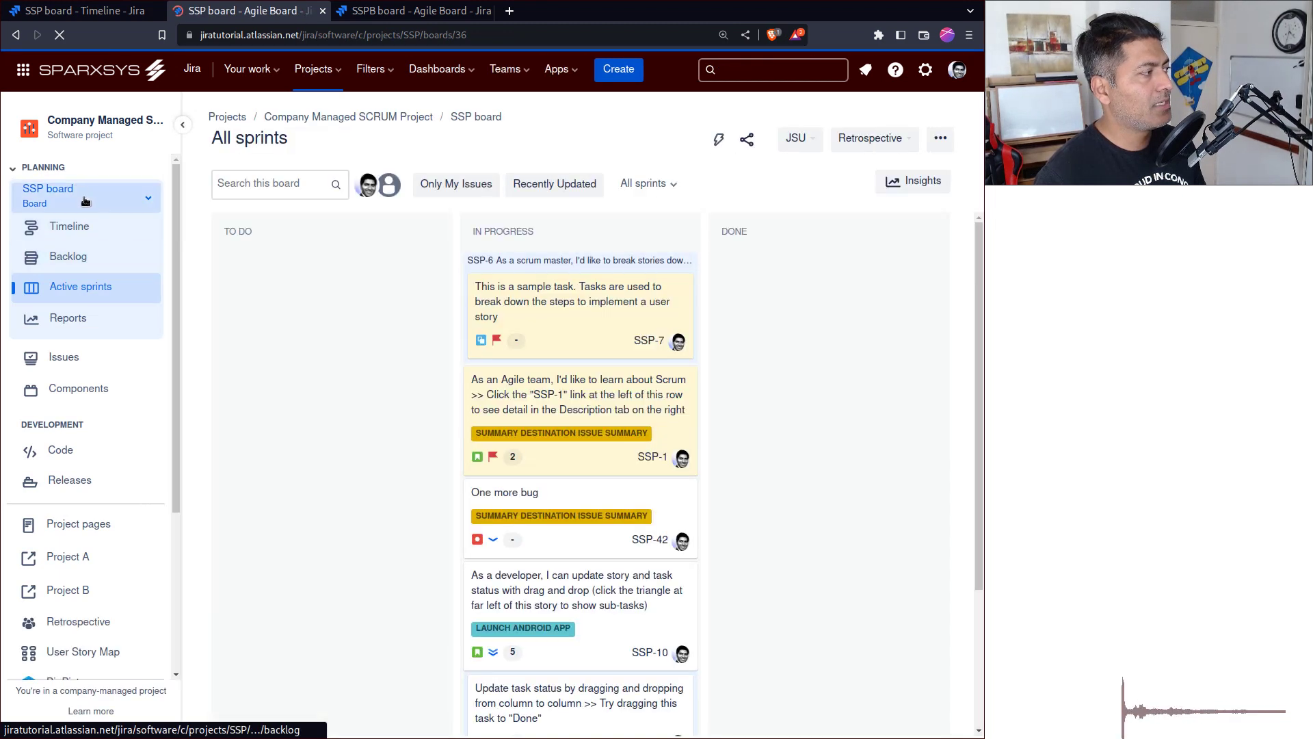
click(349, 155)
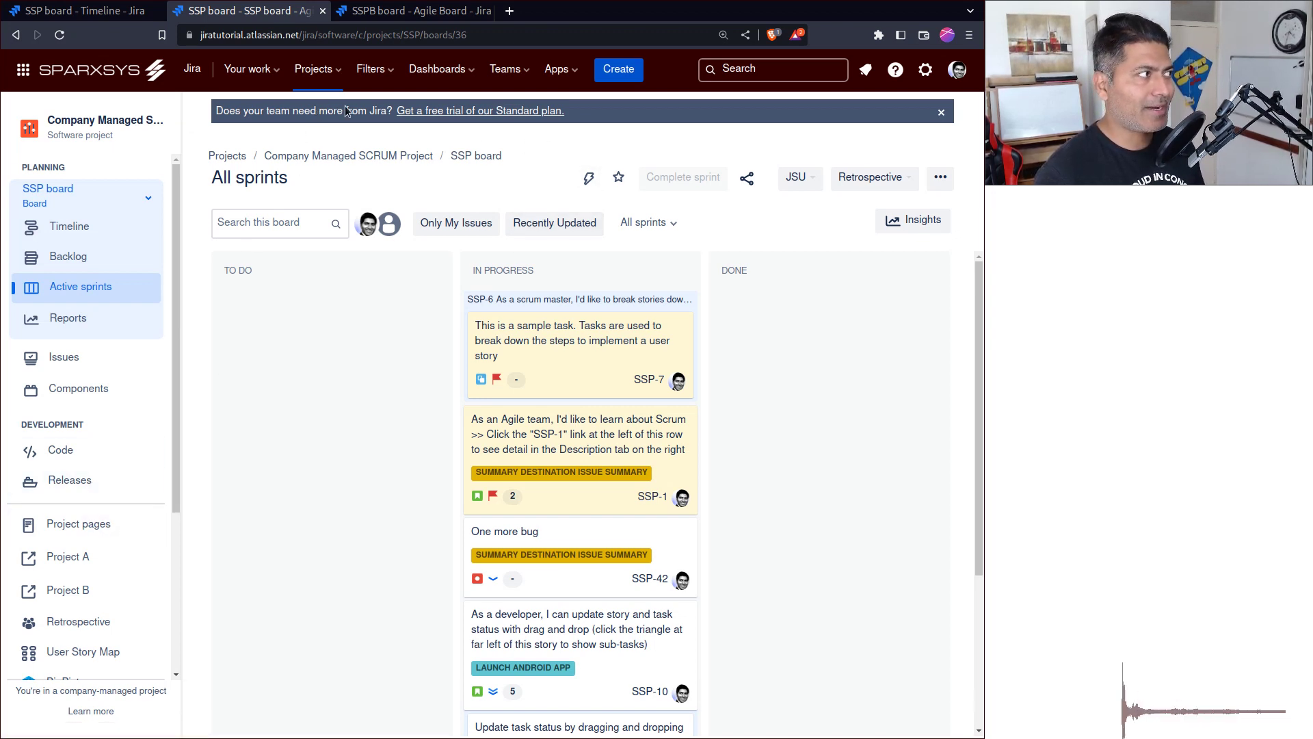
click(85, 11)
click(205, 11)
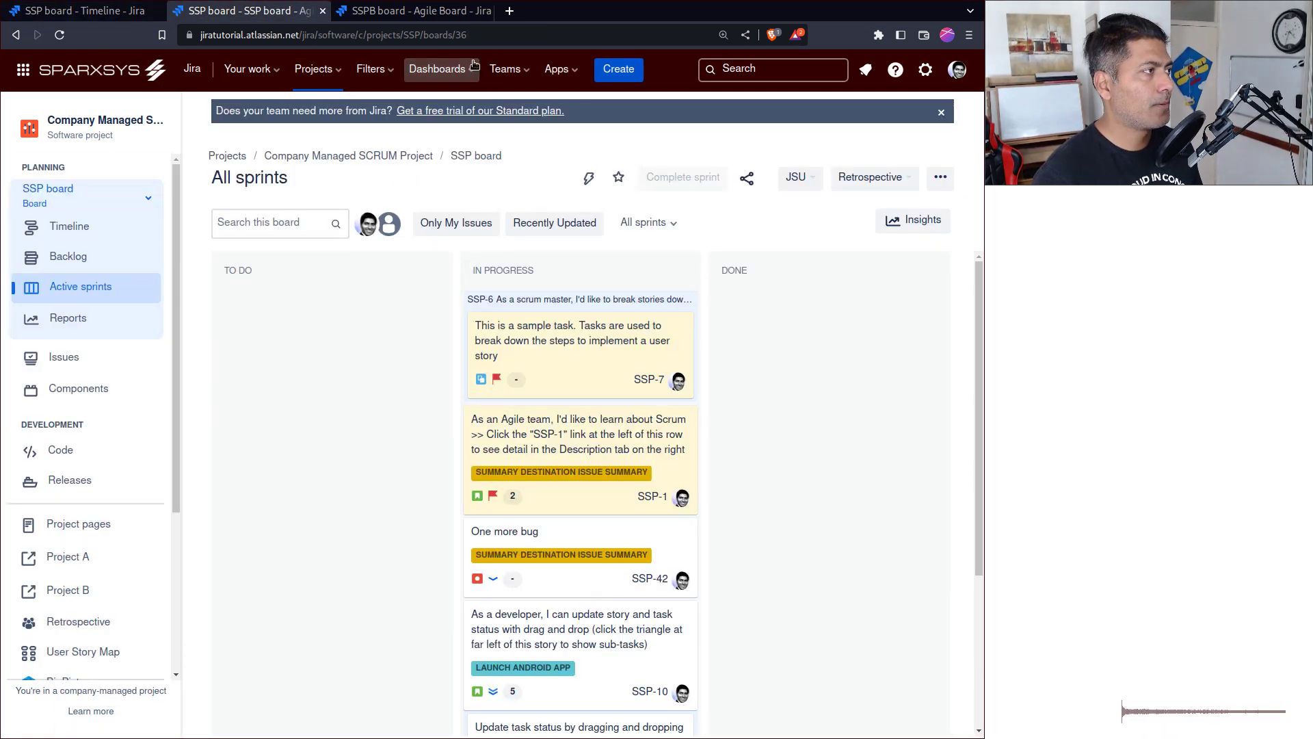
- Open the starred Software development dashboard and put it into edit mode
click(438, 69)
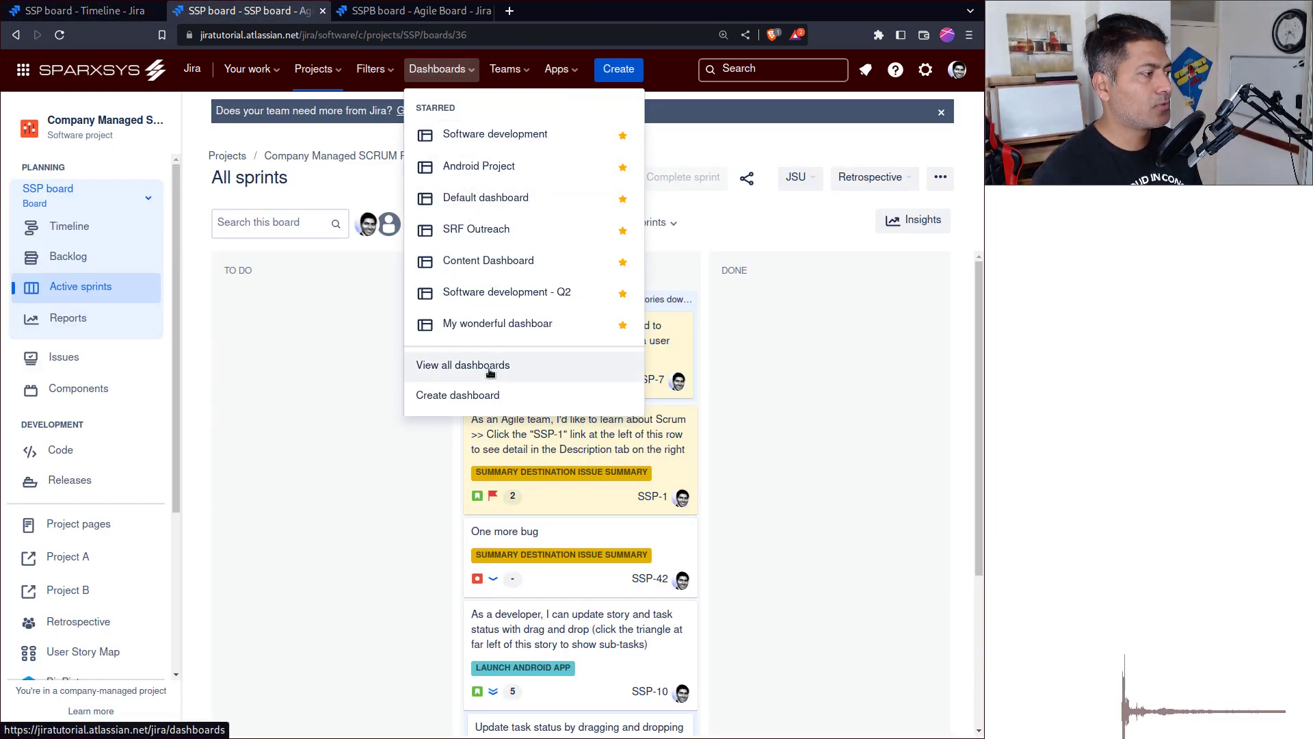
click(498, 137)
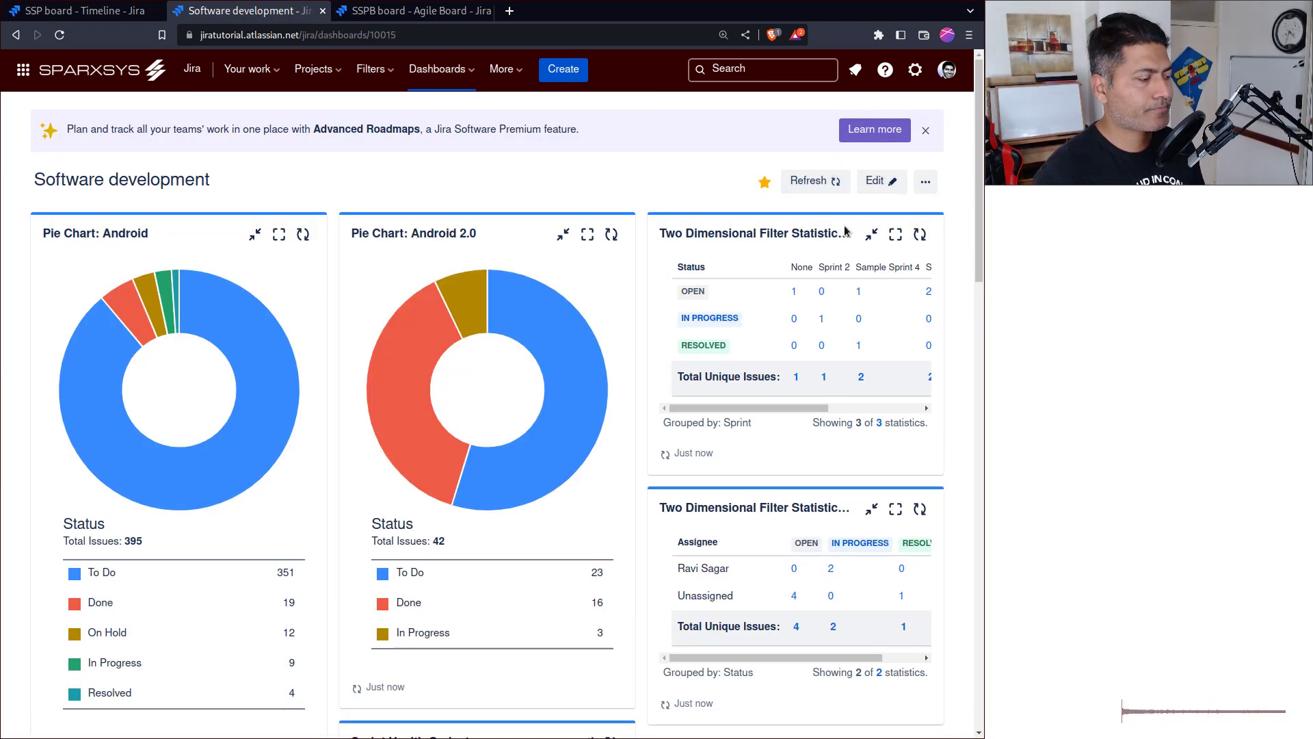
click(927, 180)
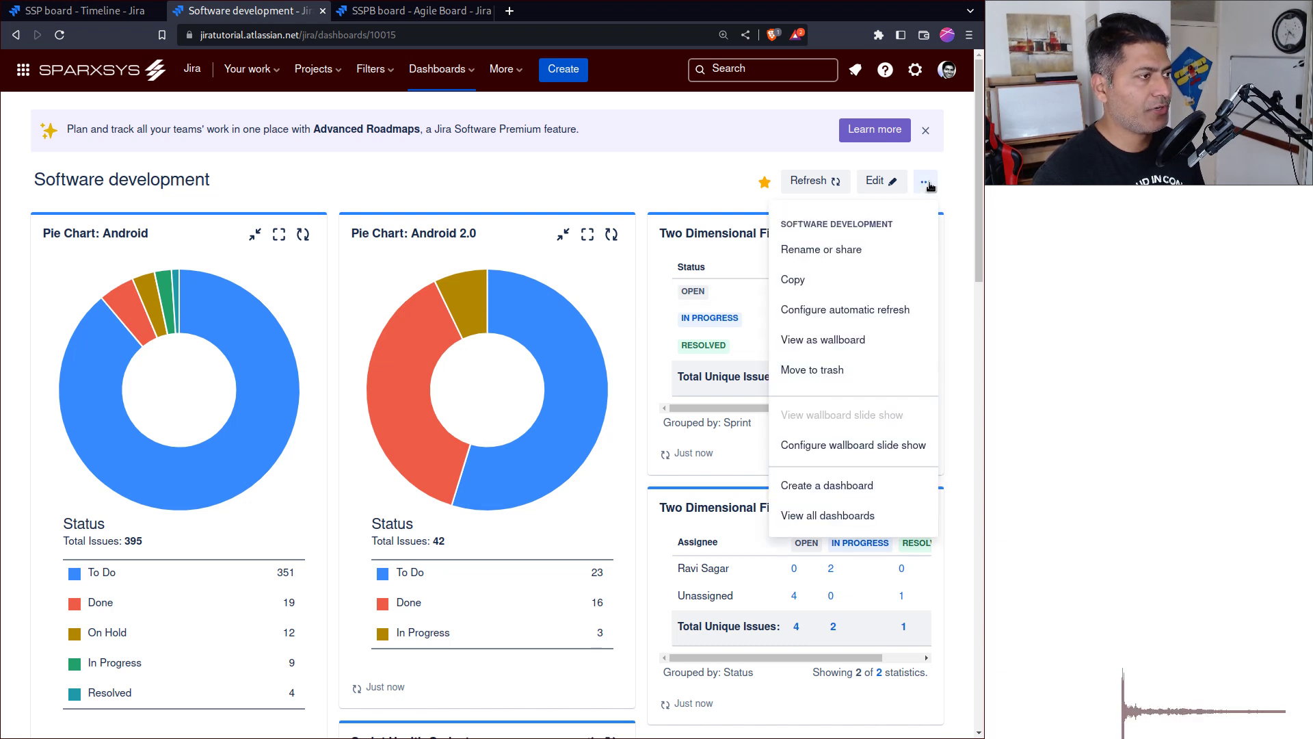
click(848, 173)
click(876, 180)
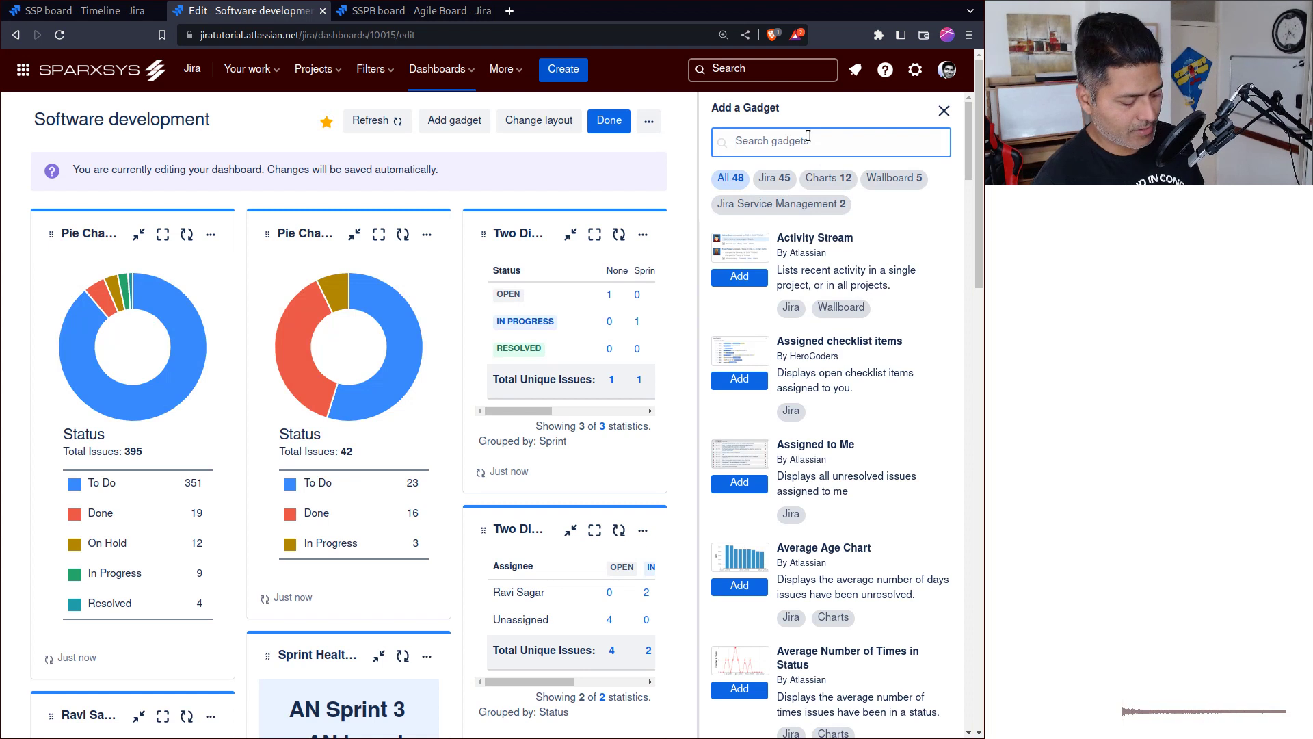
- Search the gadgets for "project", add the Projects gadget to the dashboard and close the gadget list
text(project)
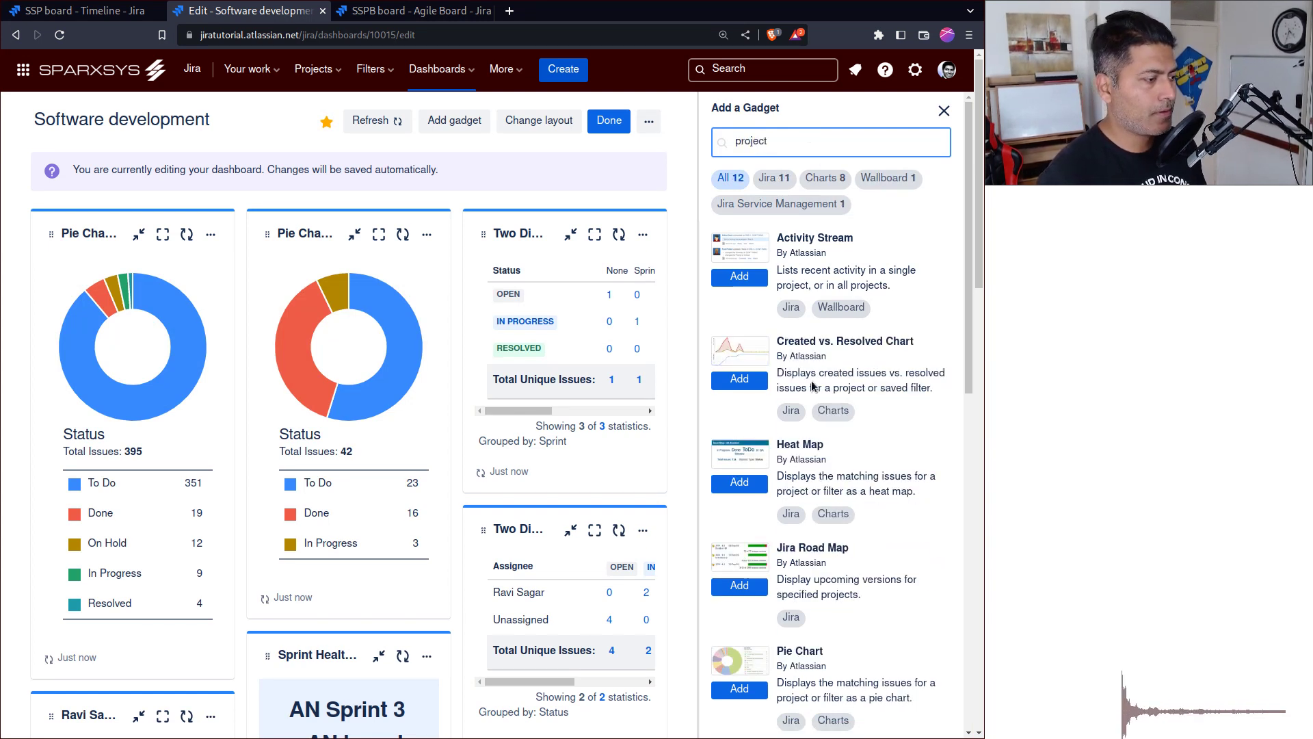
scroll(802, 457, down, 5)
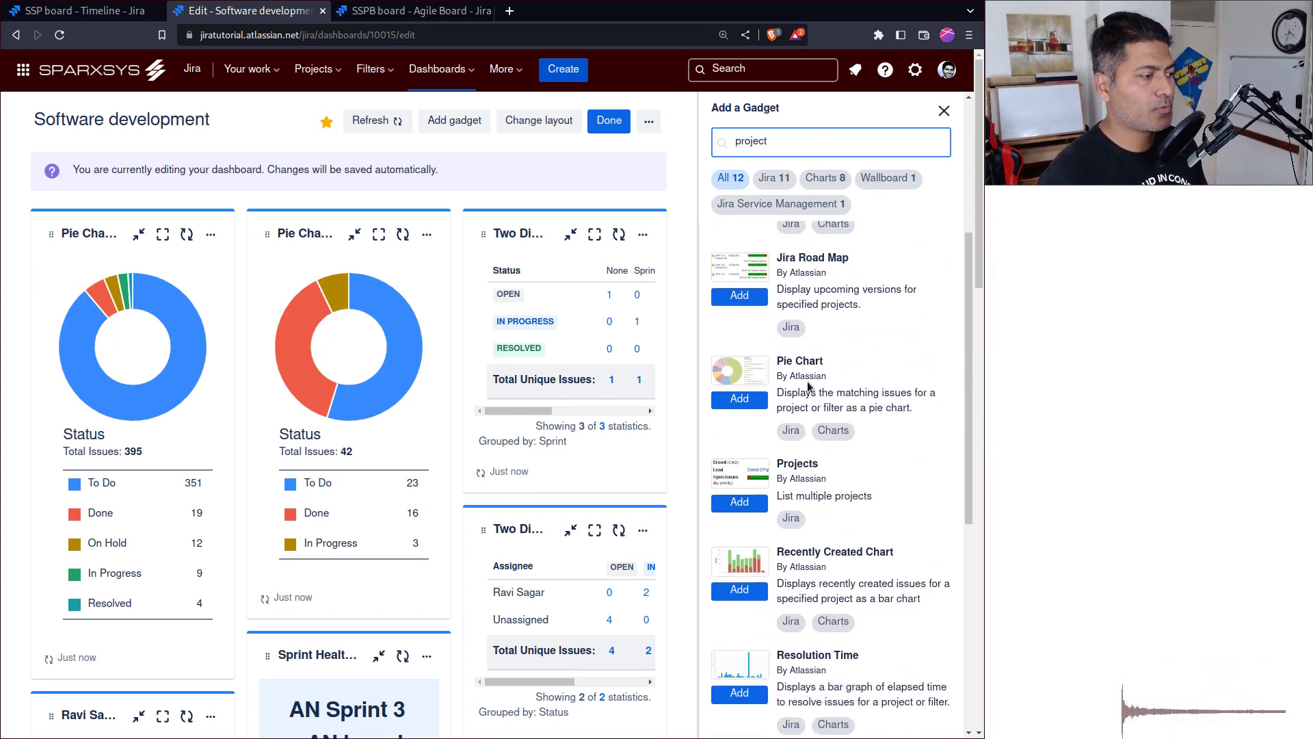
scroll(847, 504, down, 6)
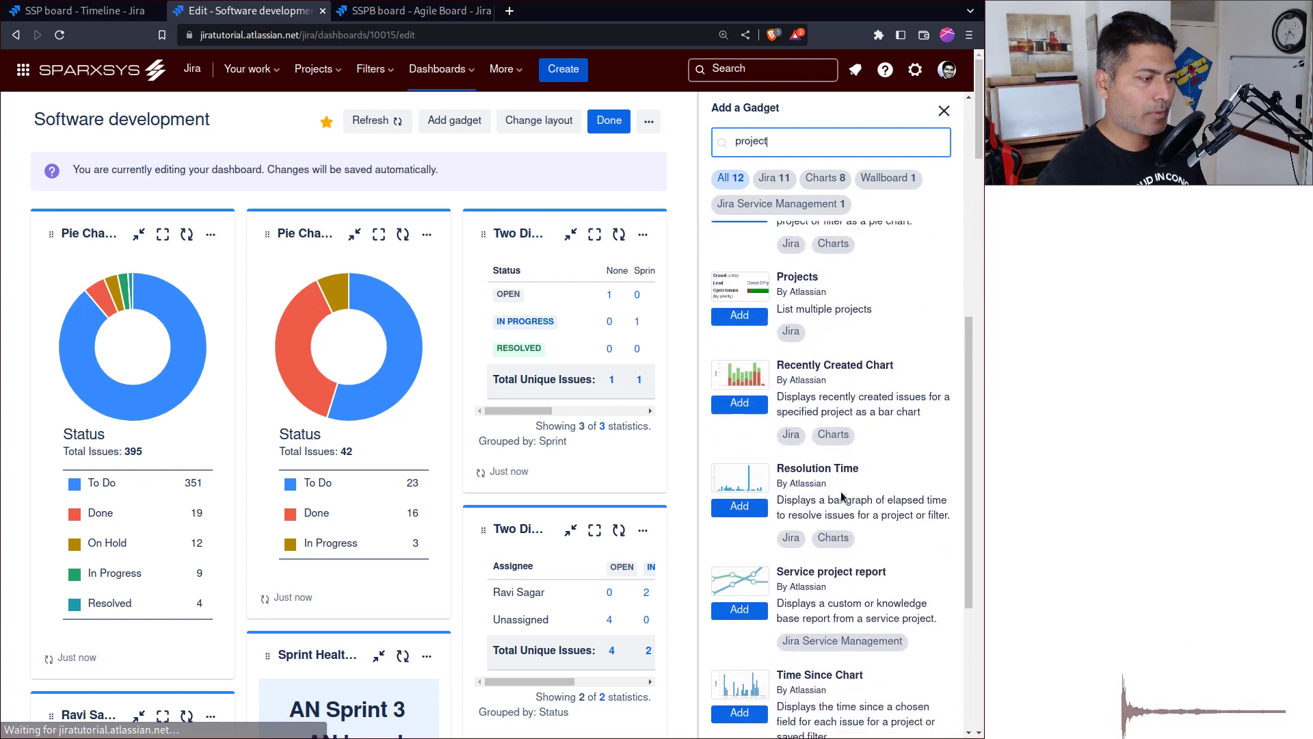
scroll(747, 429, up, 4)
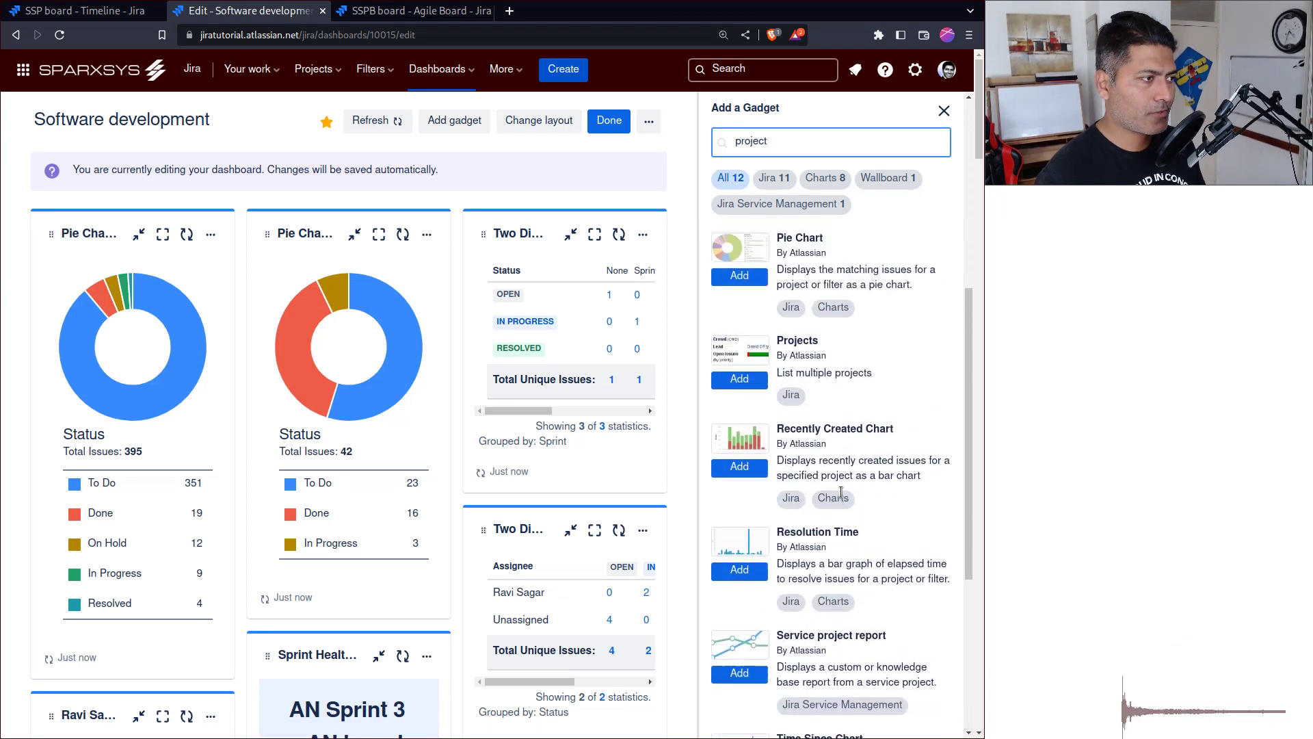
click(741, 413)
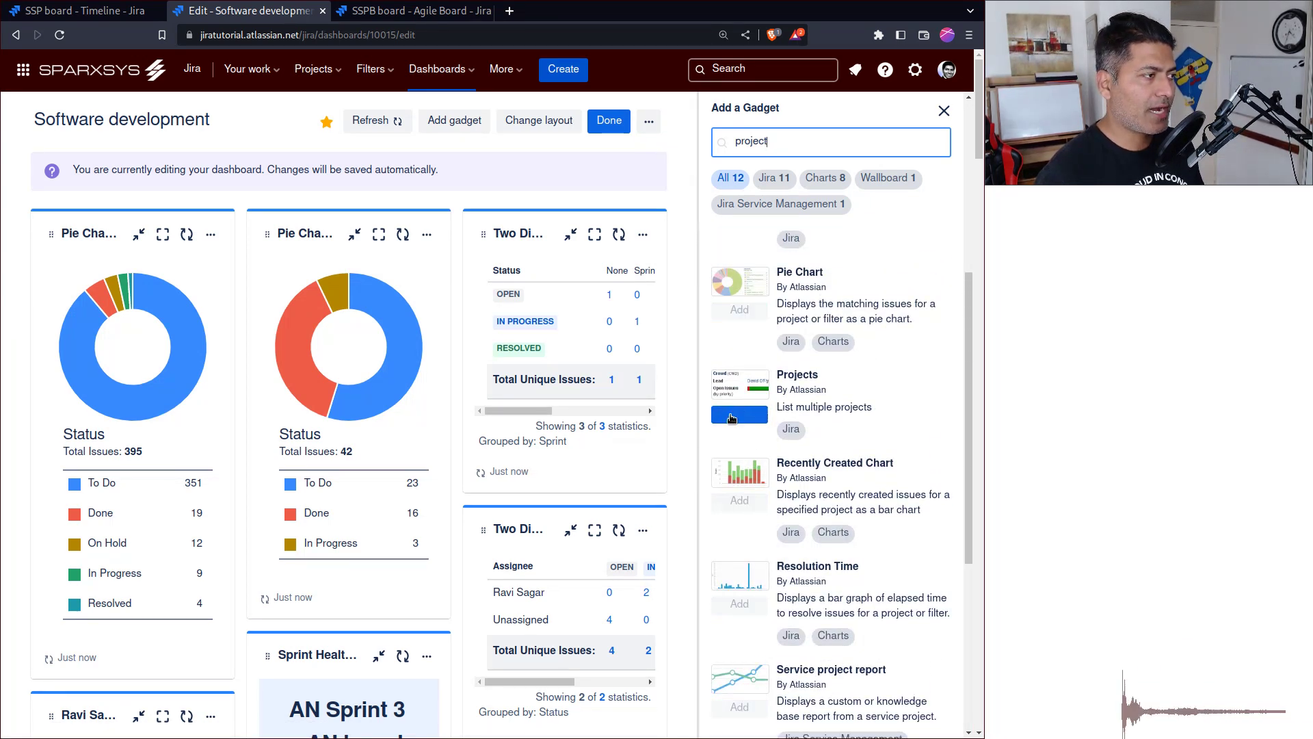
click(944, 110)
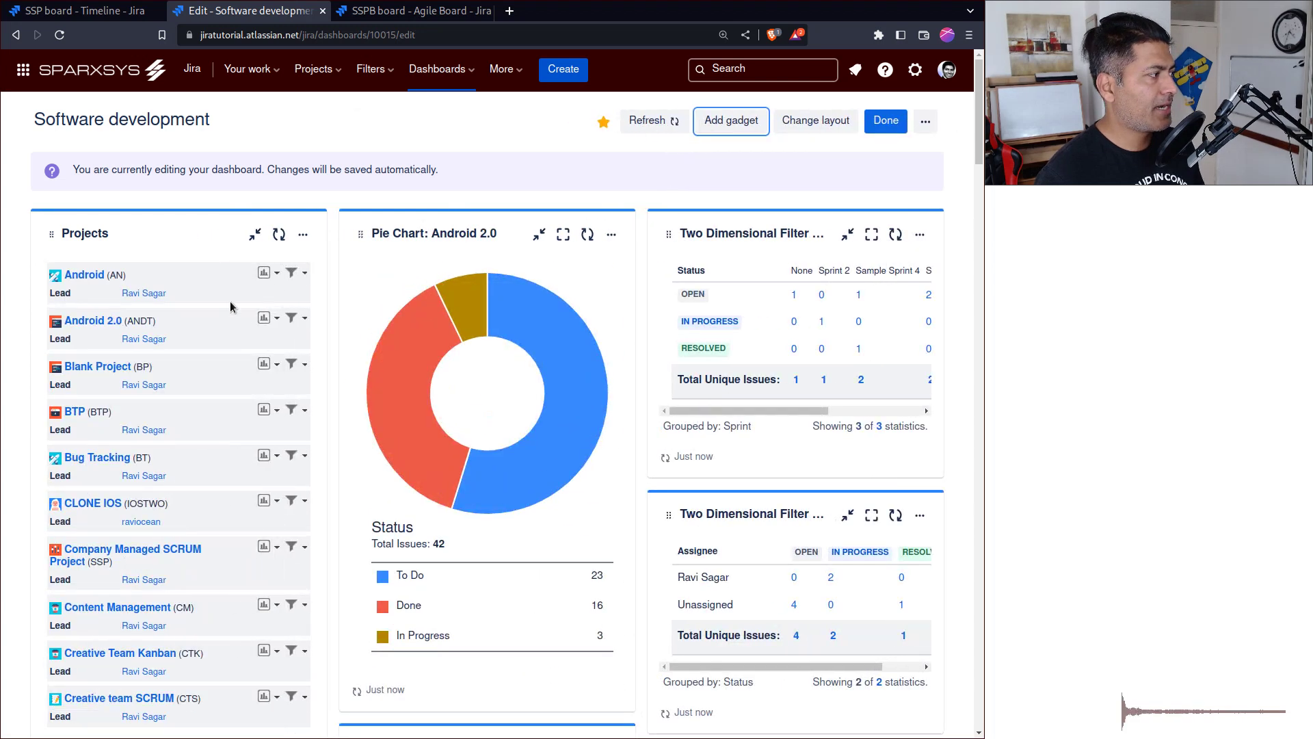
- Look through the gadgets on the Software development dashboard and return to its beginning
scroll(705, 459, down, 10)
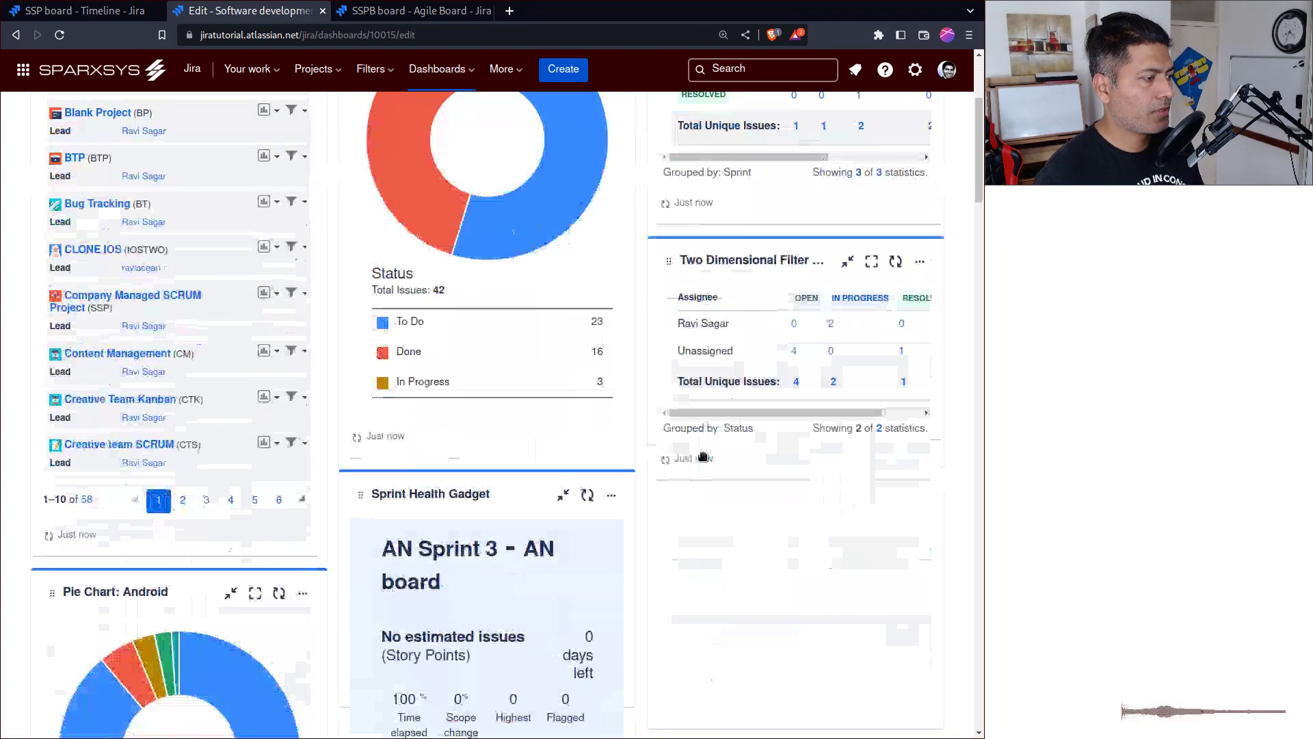
scroll(705, 460, down, 15)
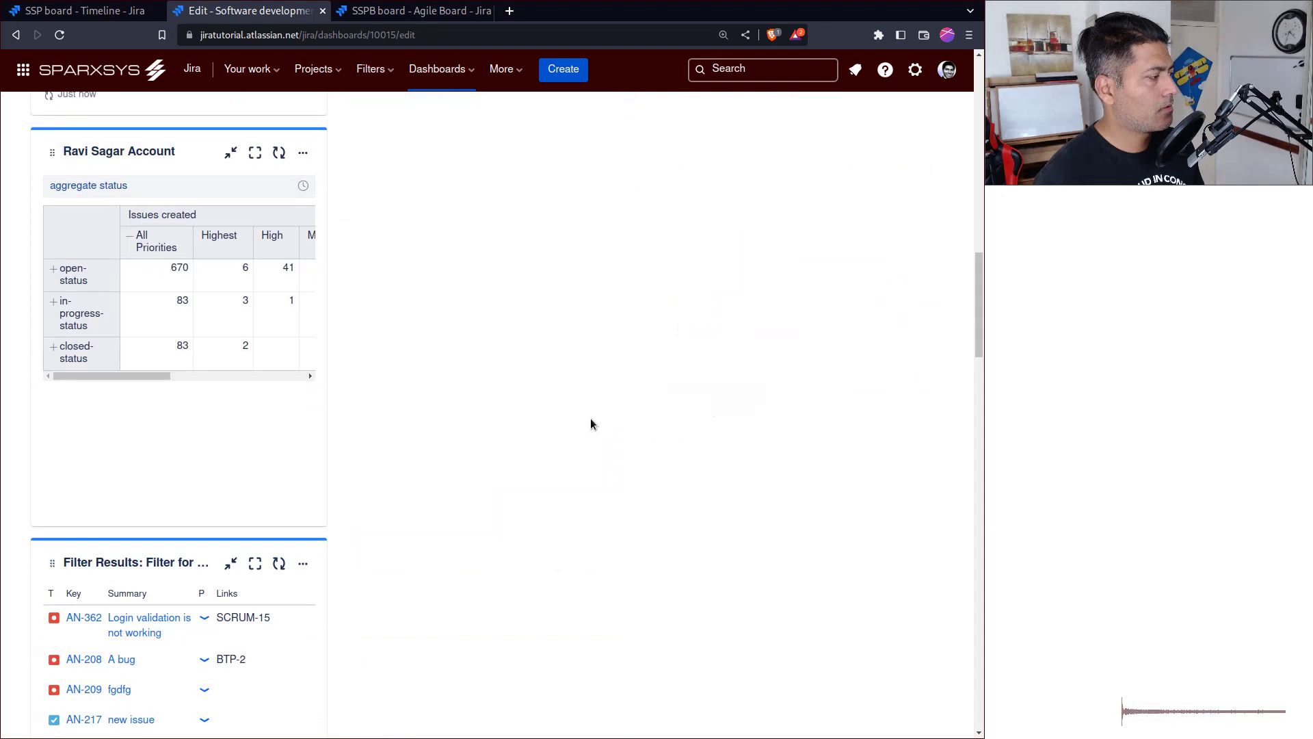
scroll(592, 424, down, 7)
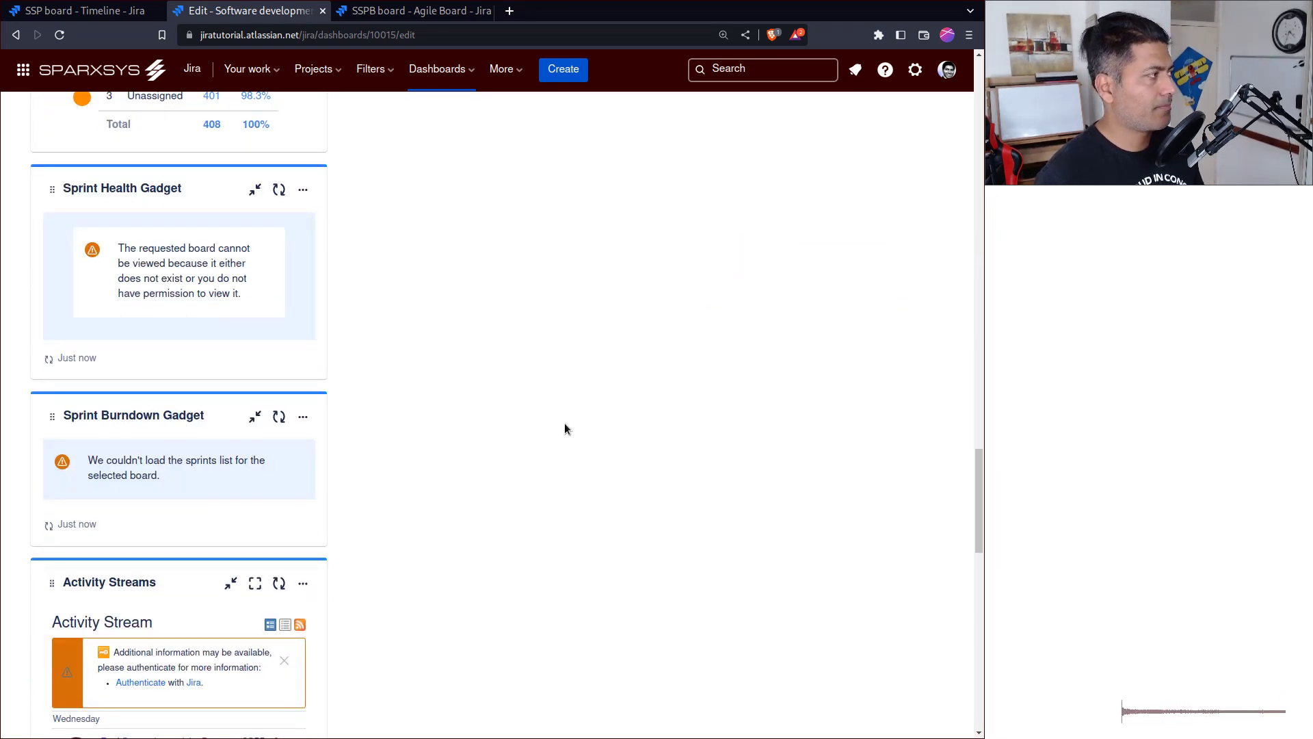
scroll(563, 425, down, 5)
scroll(563, 425, up, 20)
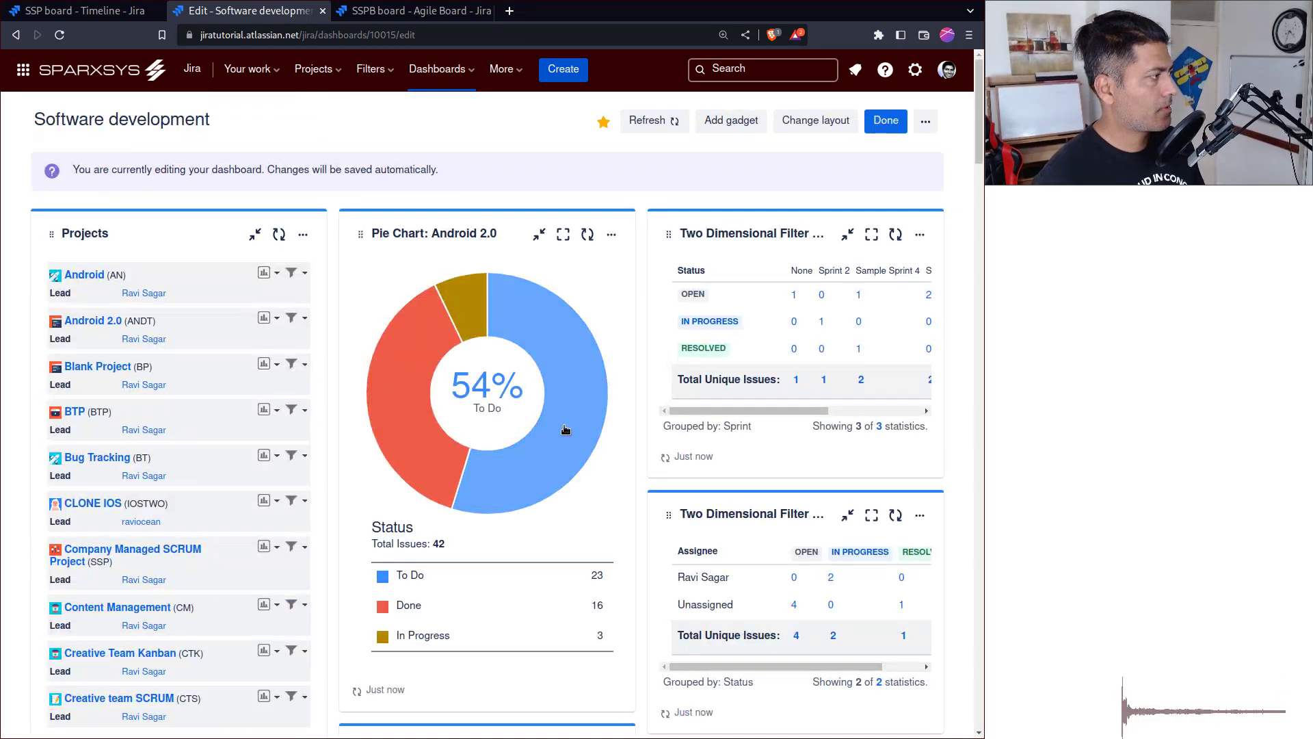
- Open the configuration of the Projects gadget and select Android in its project list
click(303, 235)
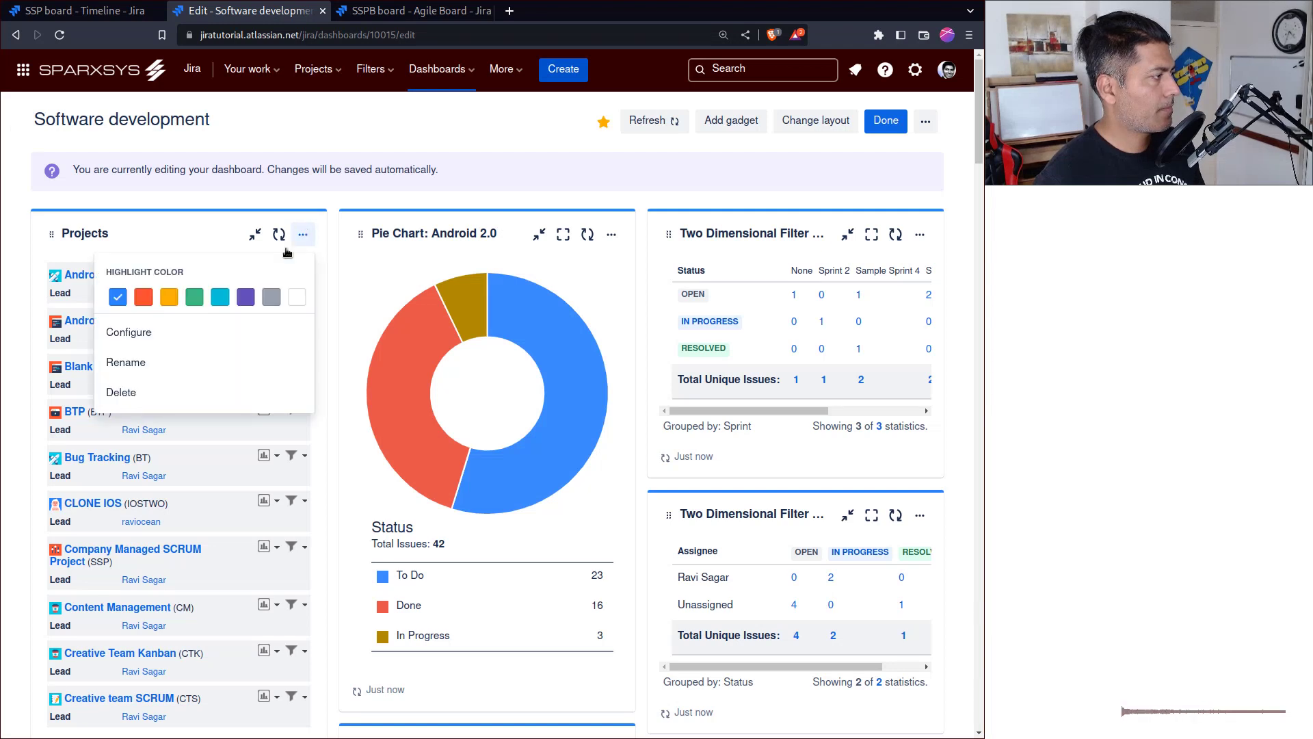
click(154, 332)
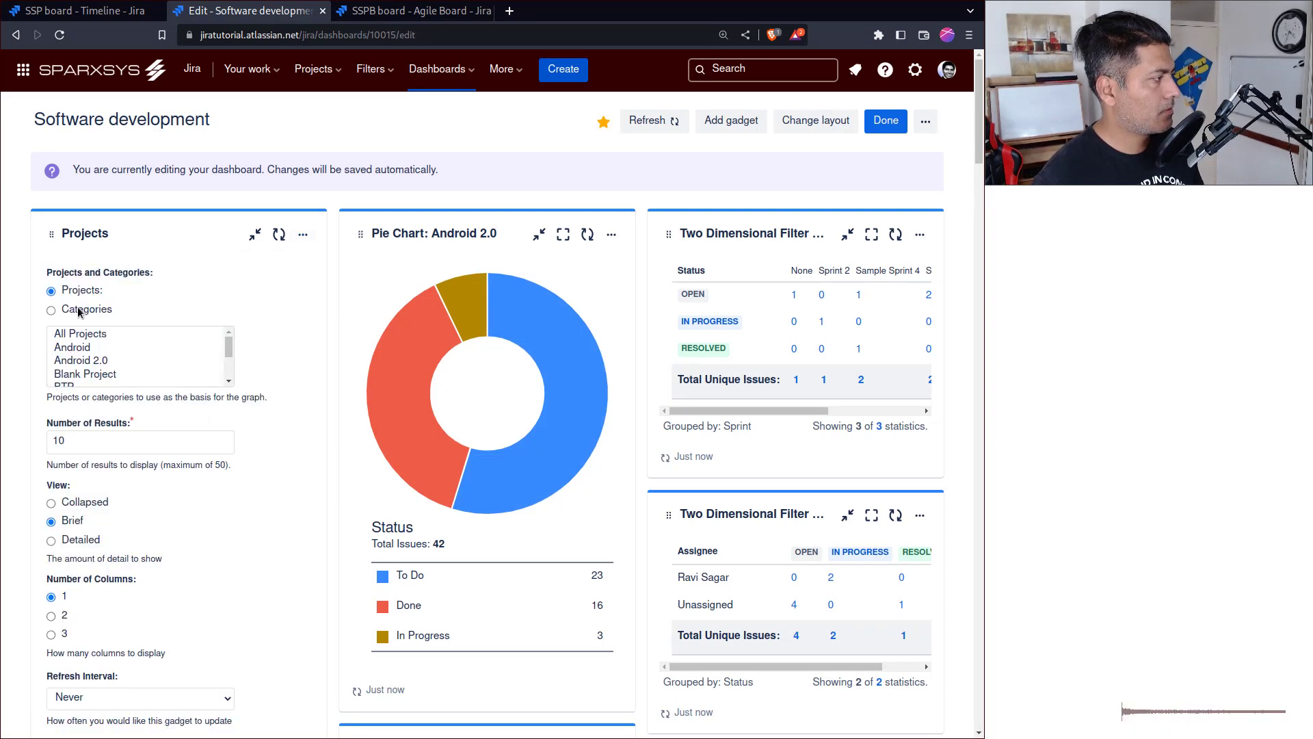
click(95, 351)
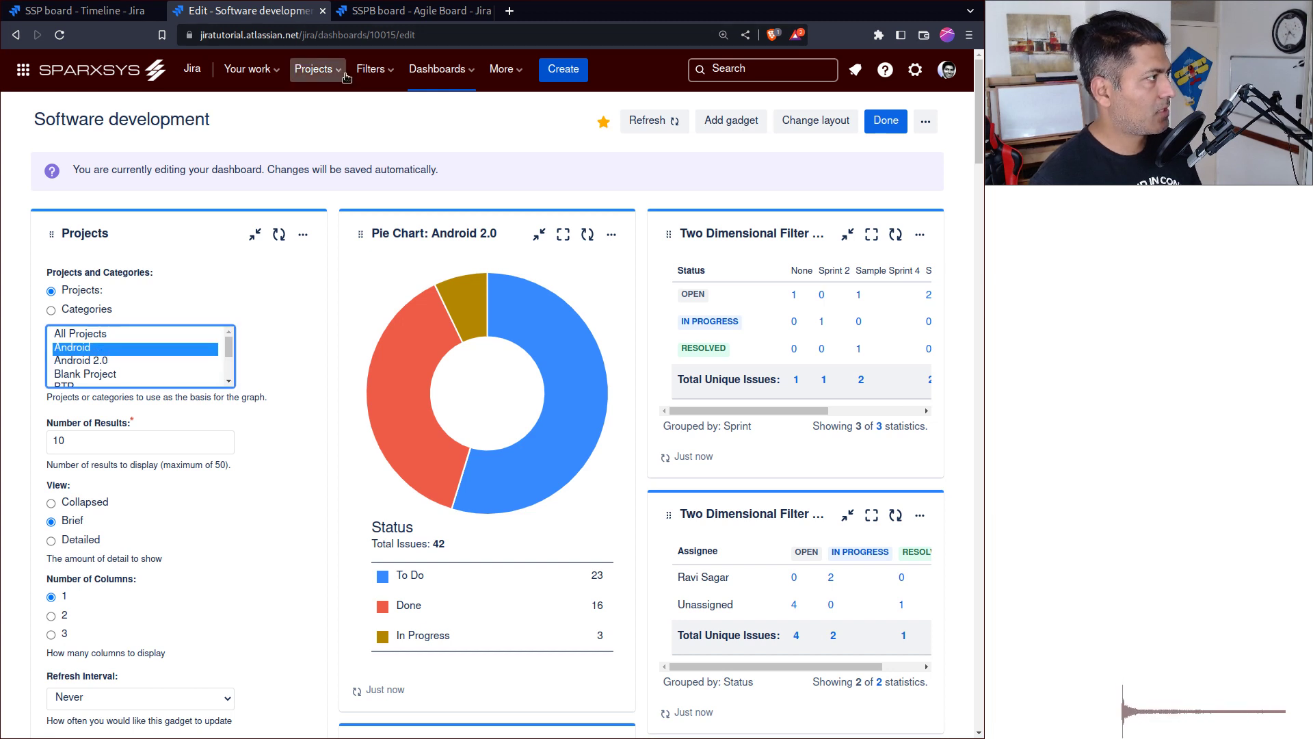
click(313, 70)
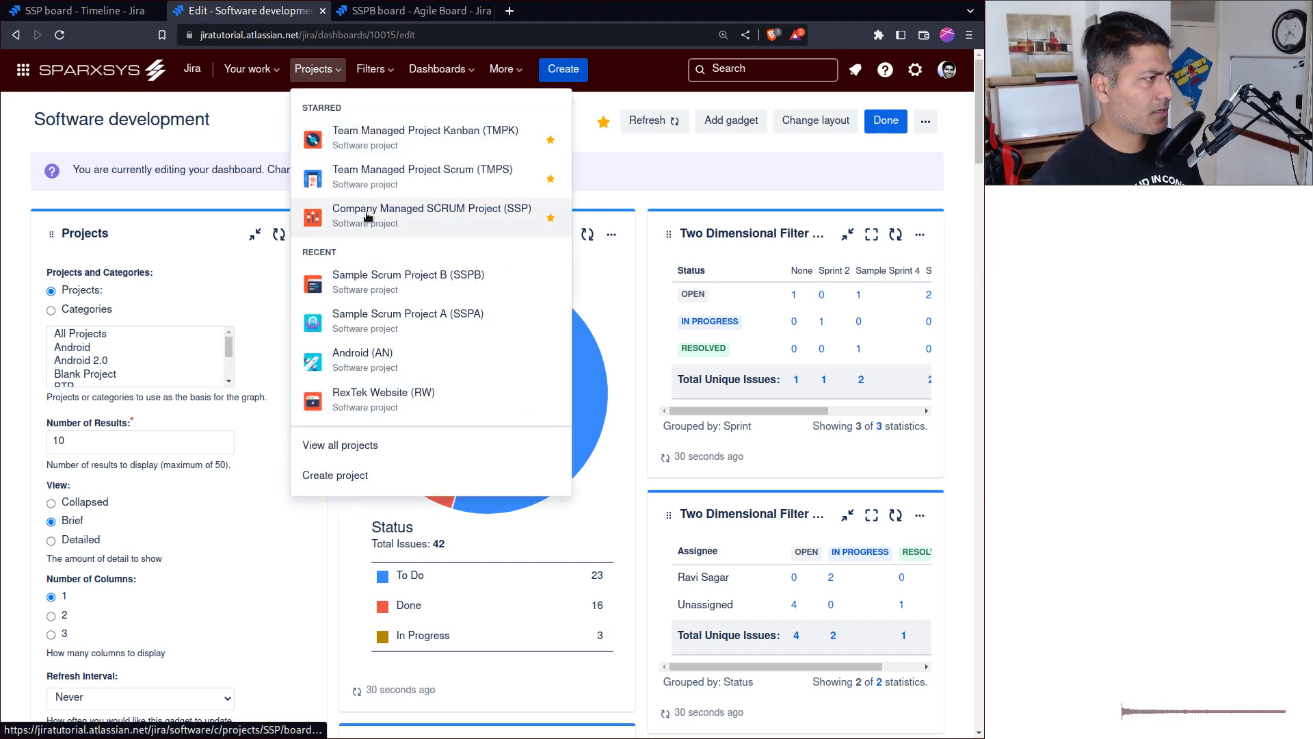
click(103, 375)
scroll(116, 370, down, 5)
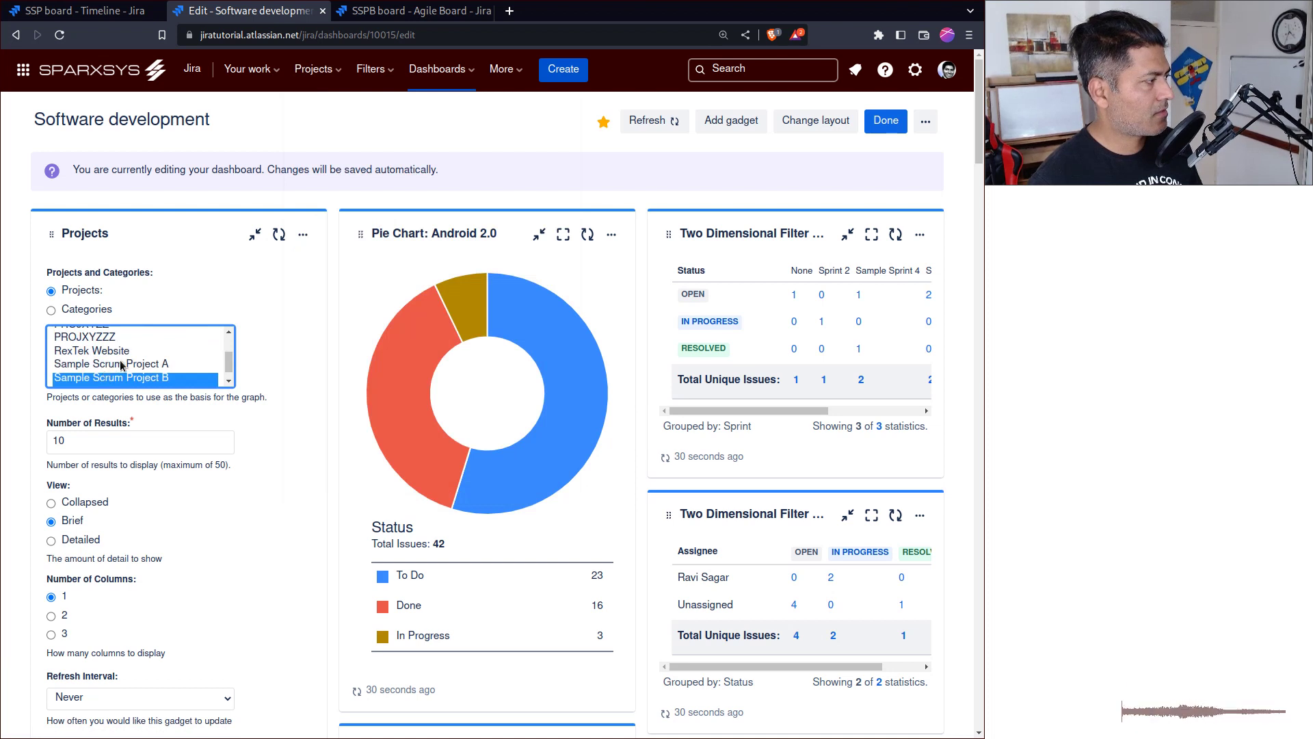
key(s)
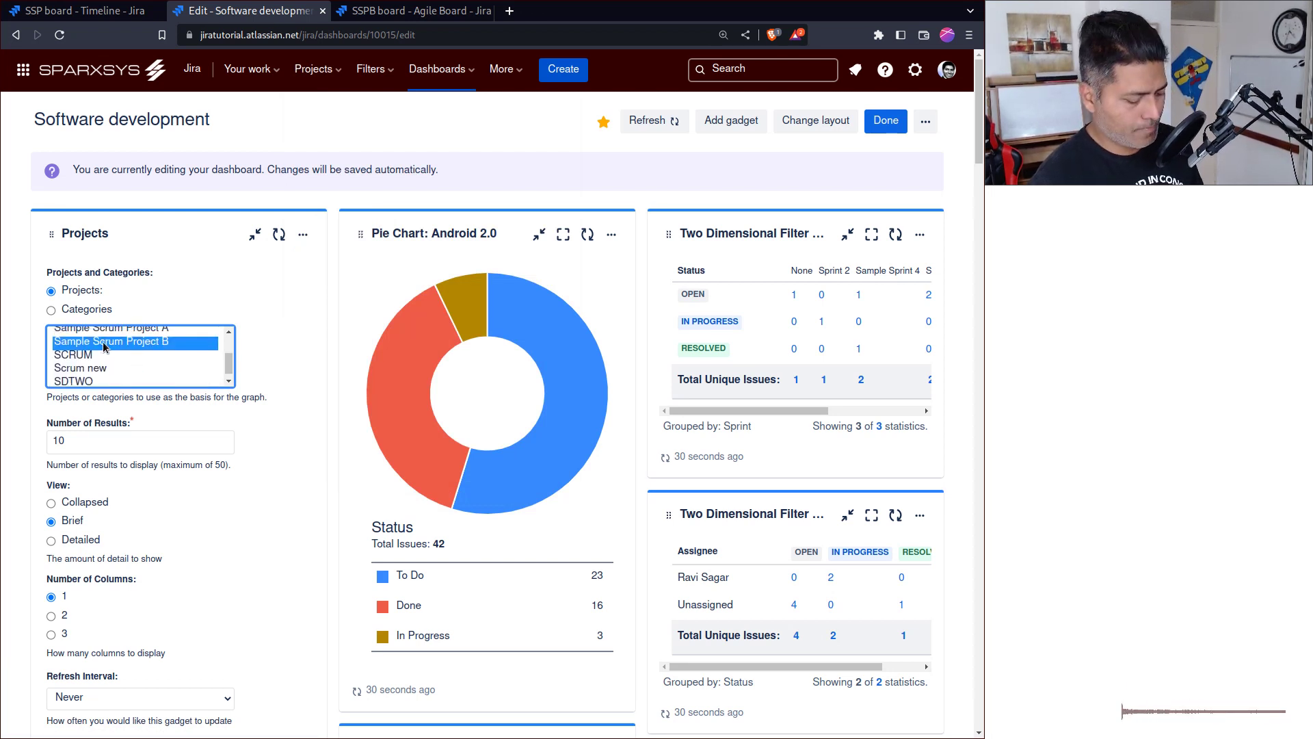
key(Down)
key(Down)
key(Down)
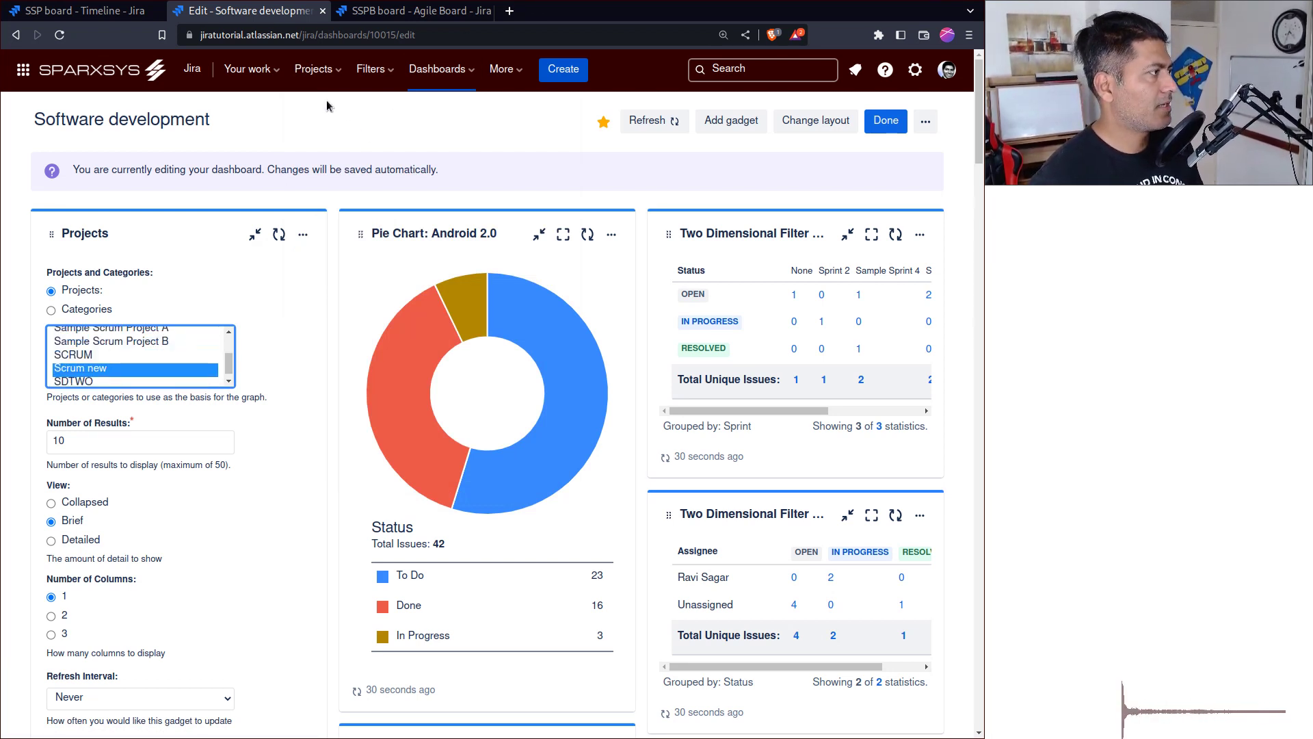
- Check the exact name of the starred SSP project and select Company Managed SCRUM Project as the gadget's only project
click(338, 71)
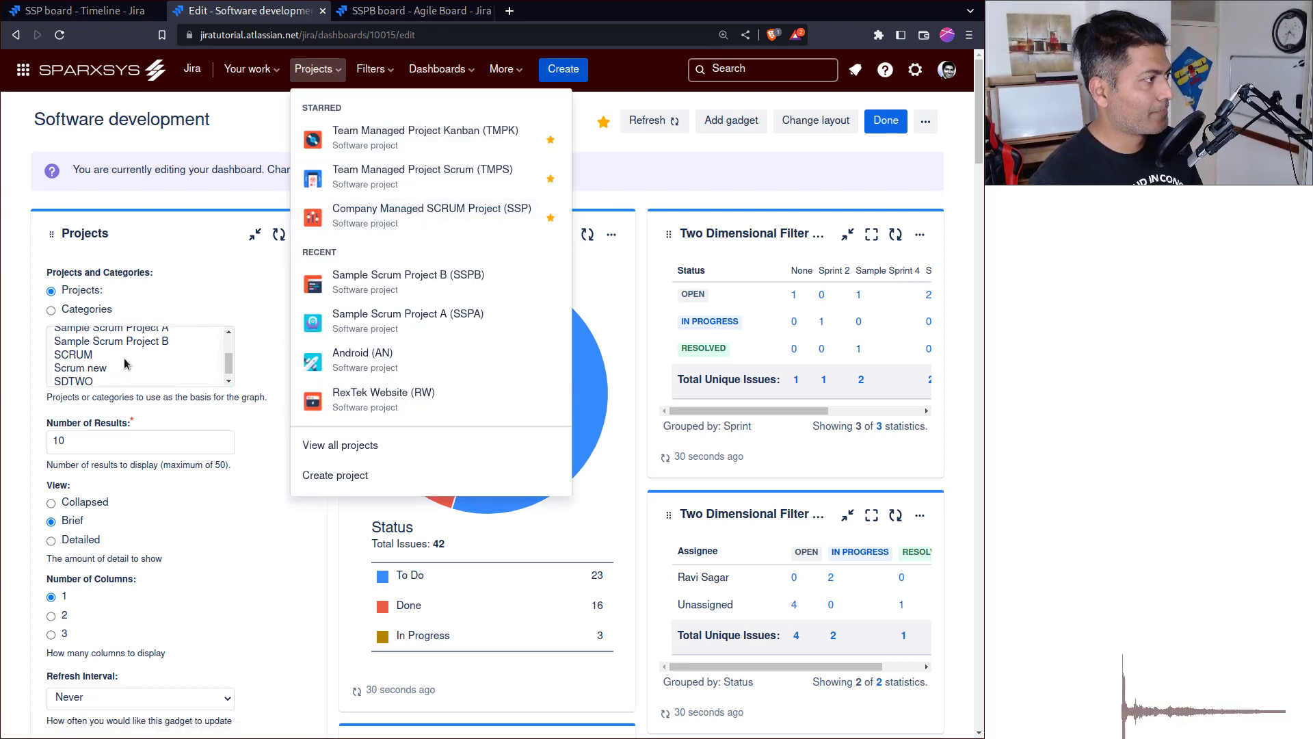
click(126, 358)
key(c)
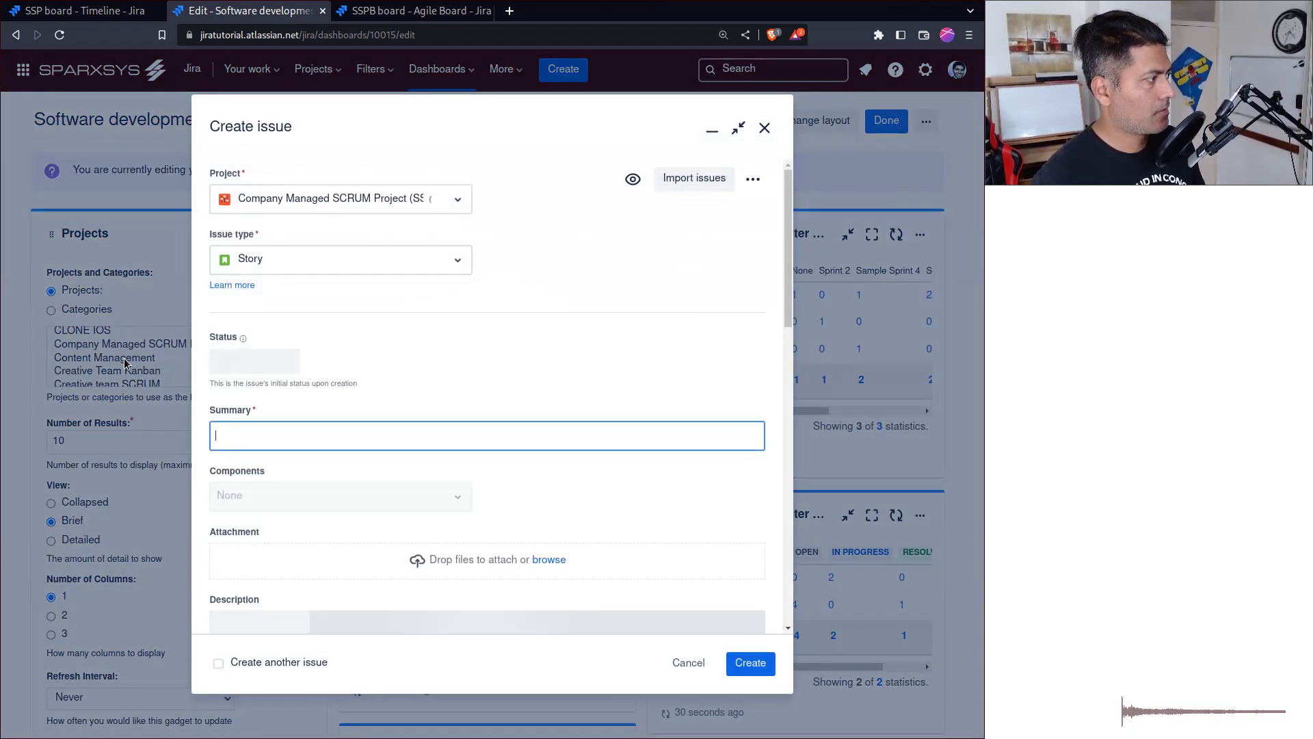
key(Escape)
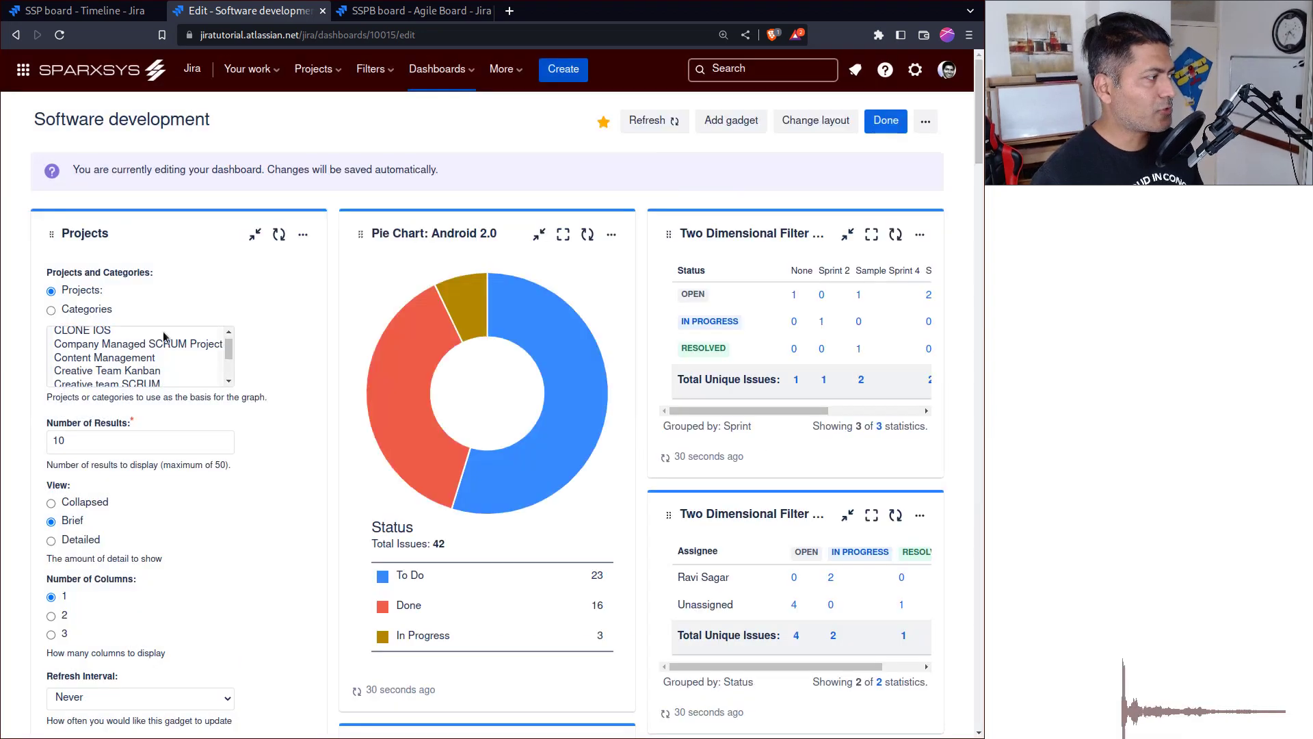
click(130, 346)
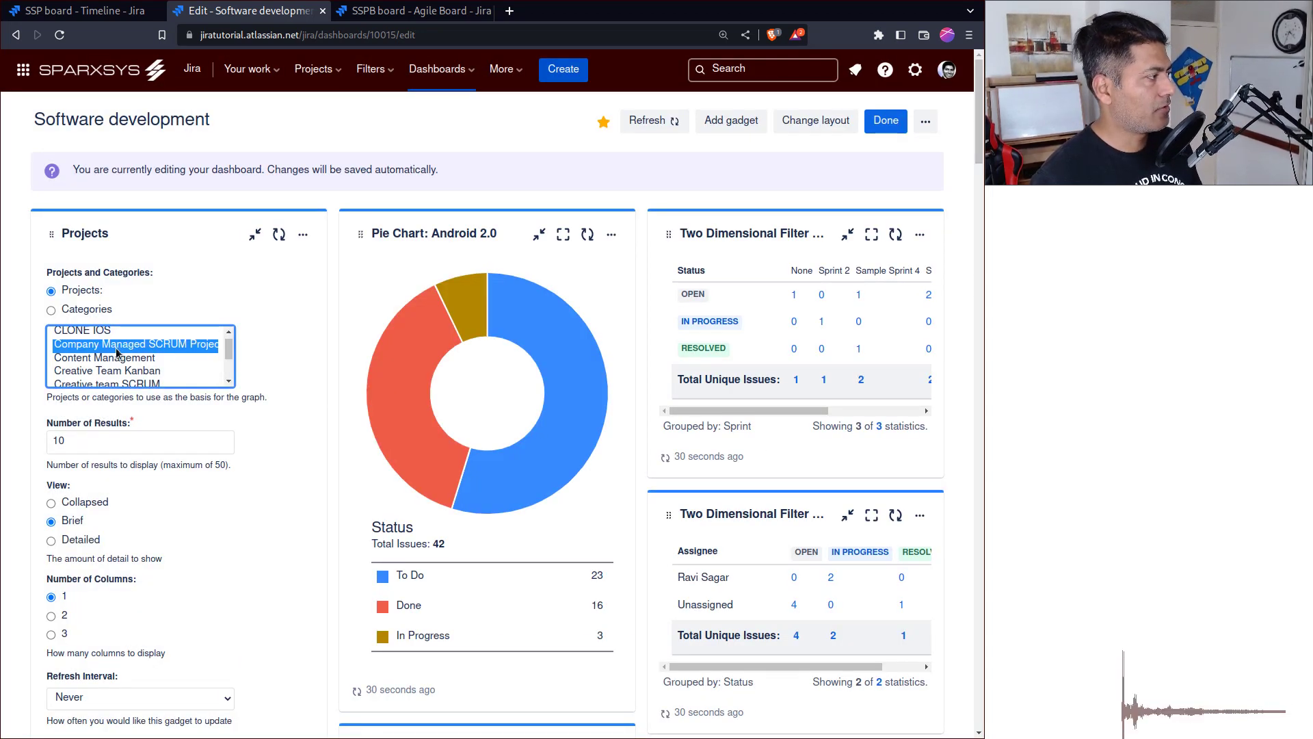
- Set the Projects gadget's view to Detailed and save its configuration
scroll(105, 462, down, 2)
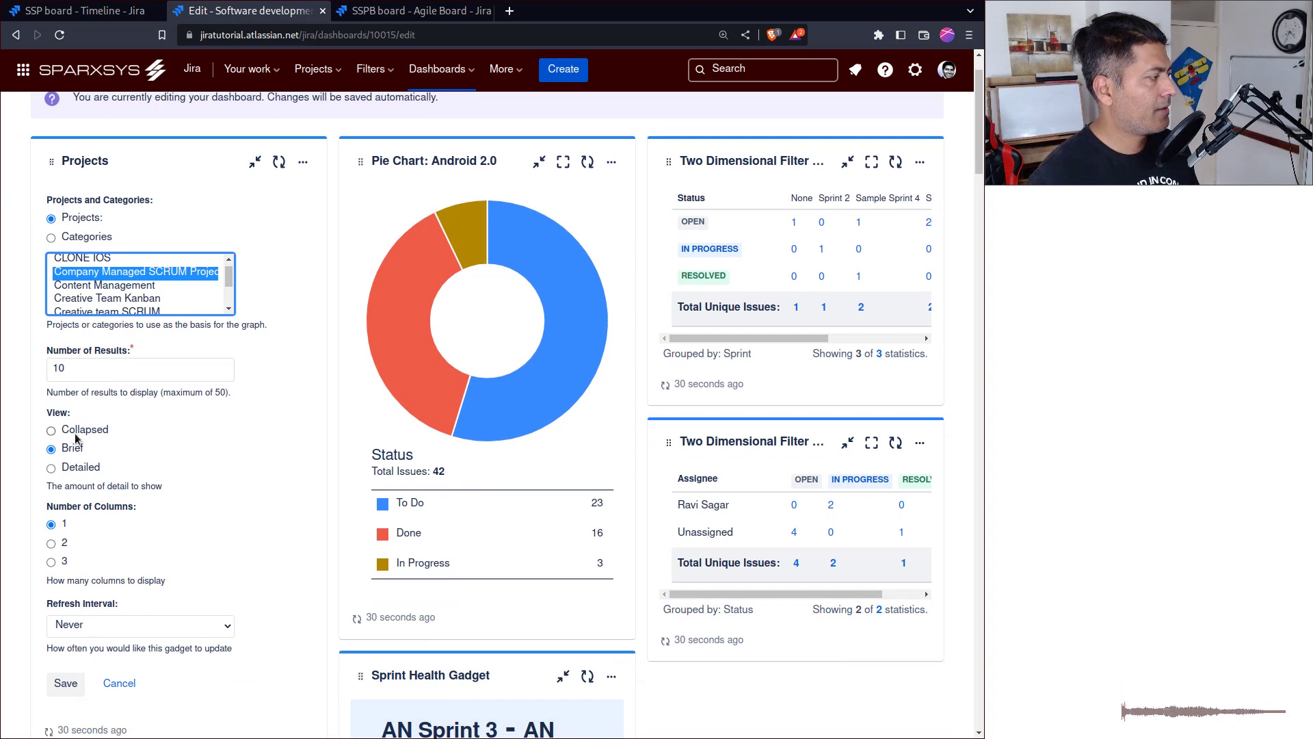
click(49, 472)
scroll(49, 465, down, 5)
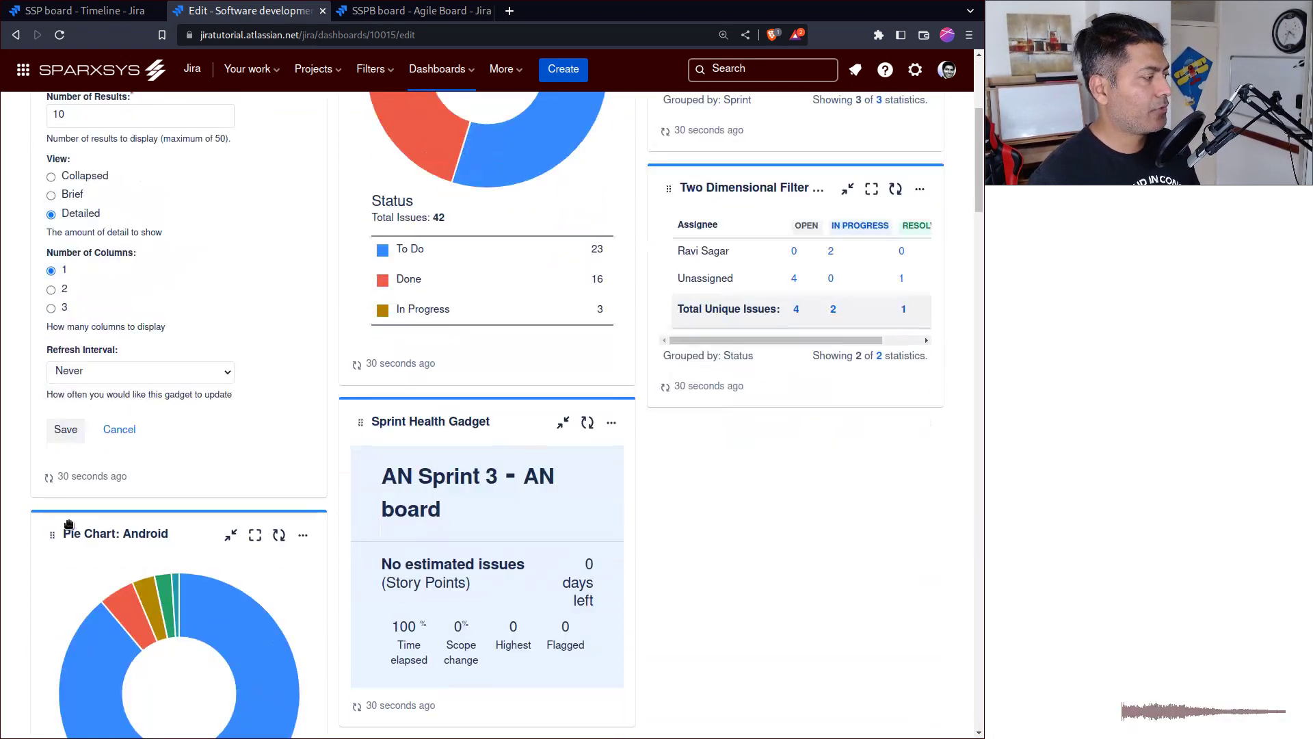
click(56, 436)
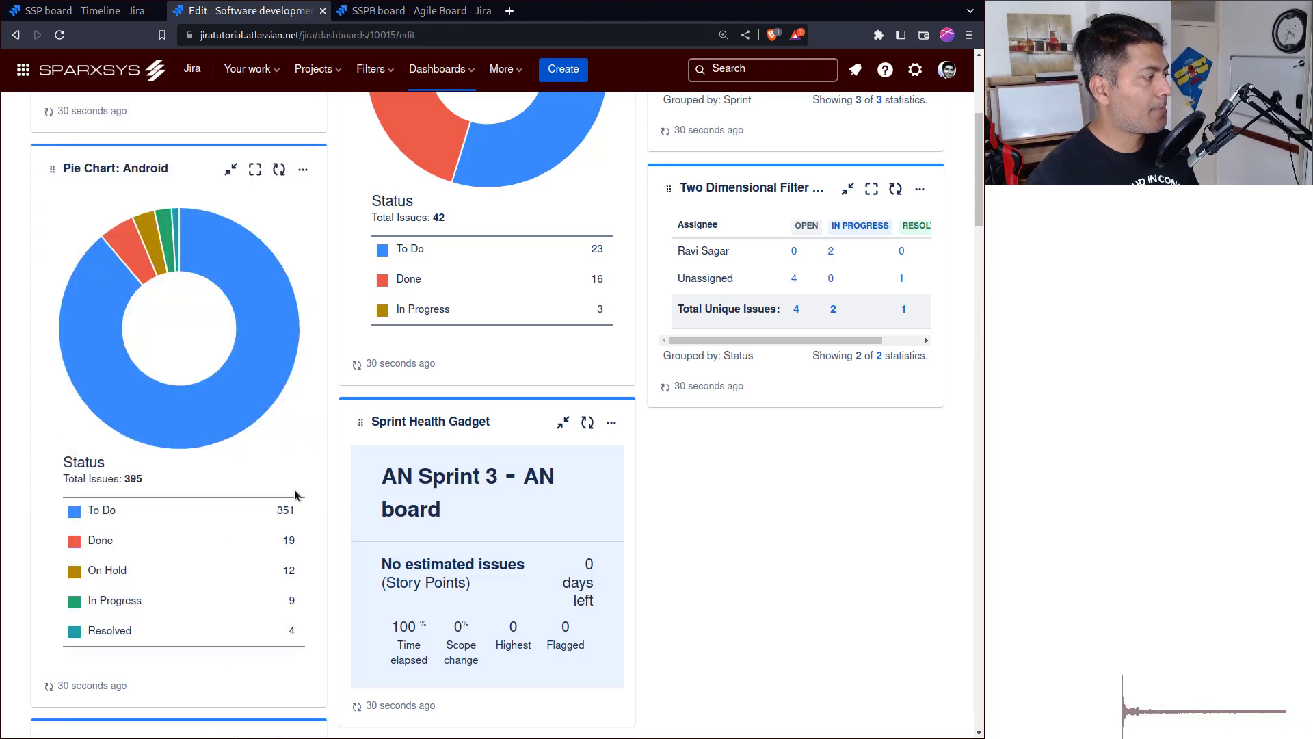
- Move the Projects gadget to the beginning of the dashboard's third column and finish editing the dashboard
scroll(314, 495, up, 5)
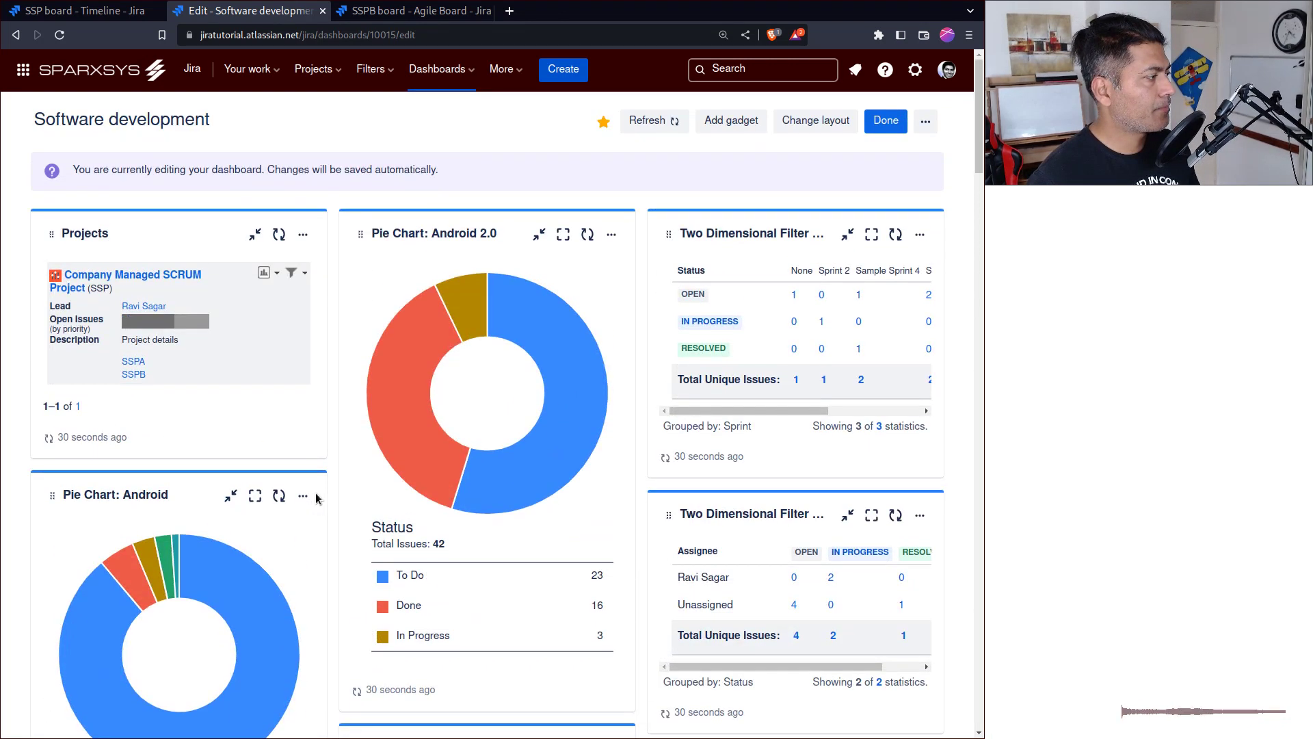
drag(166, 239, 792, 246)
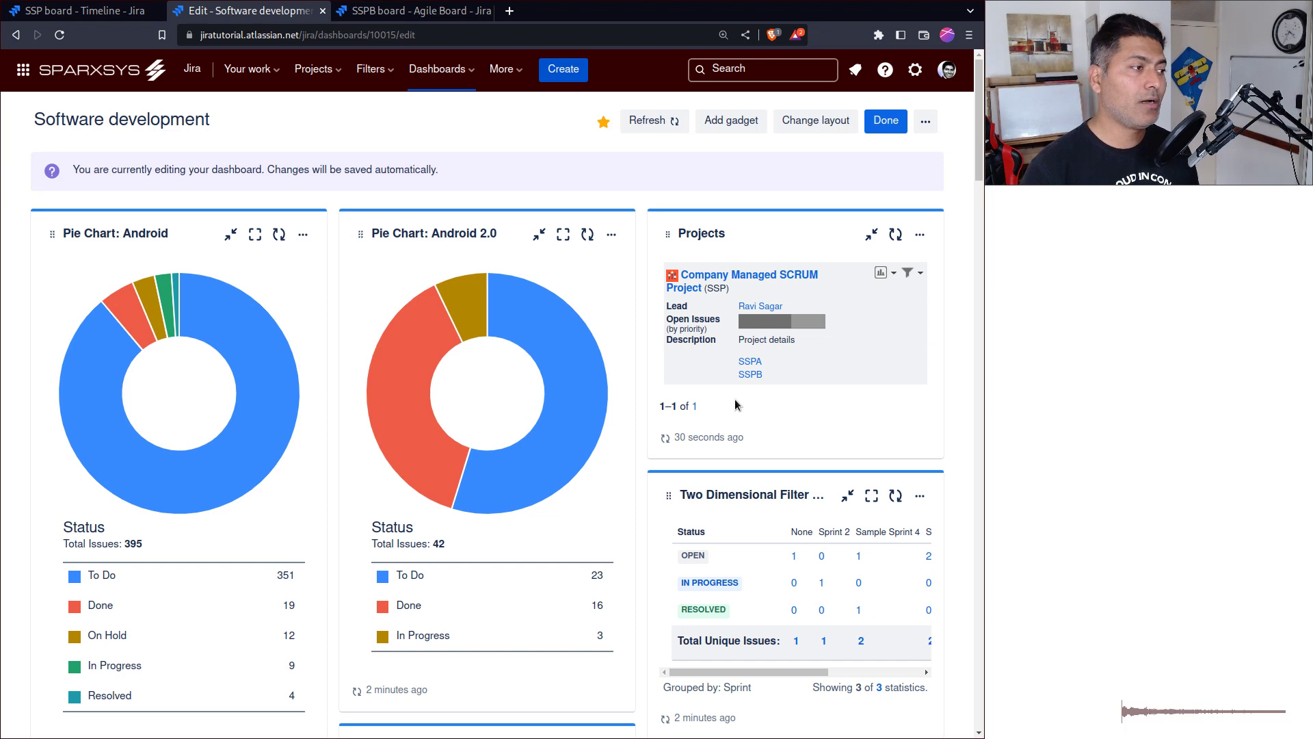
click(882, 121)
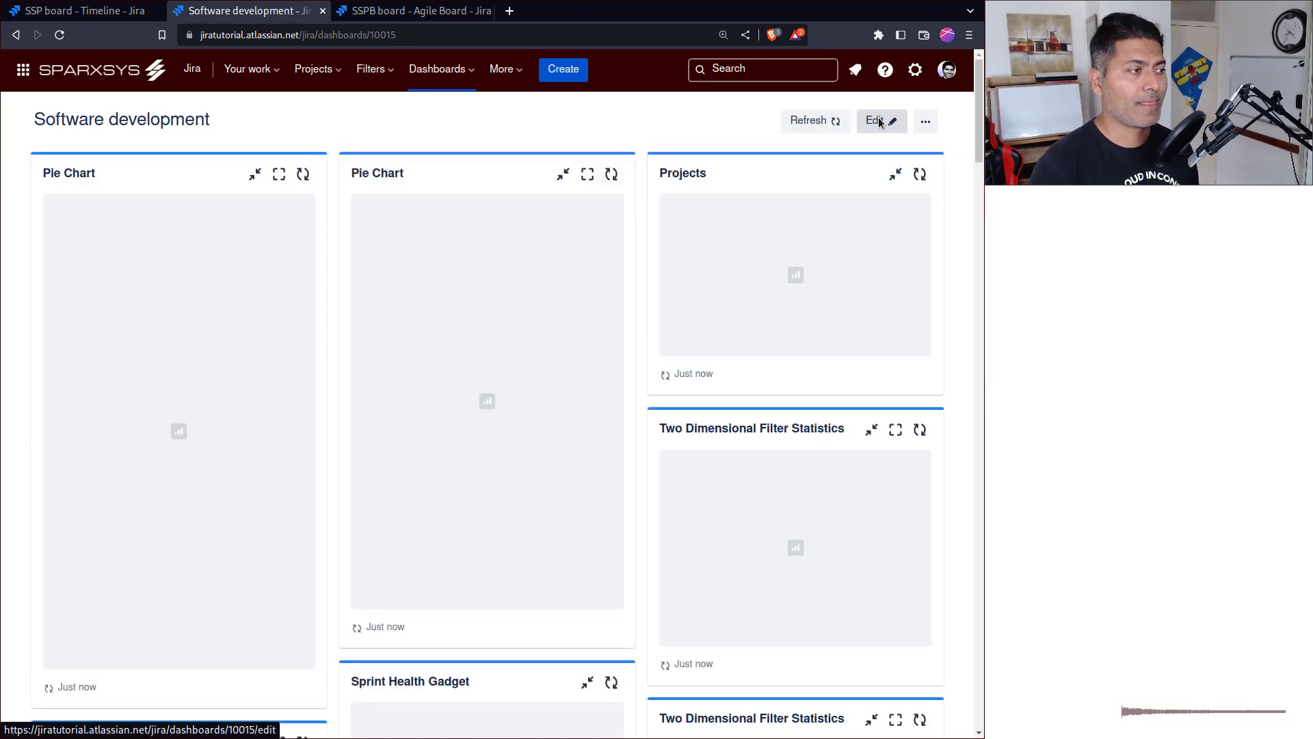